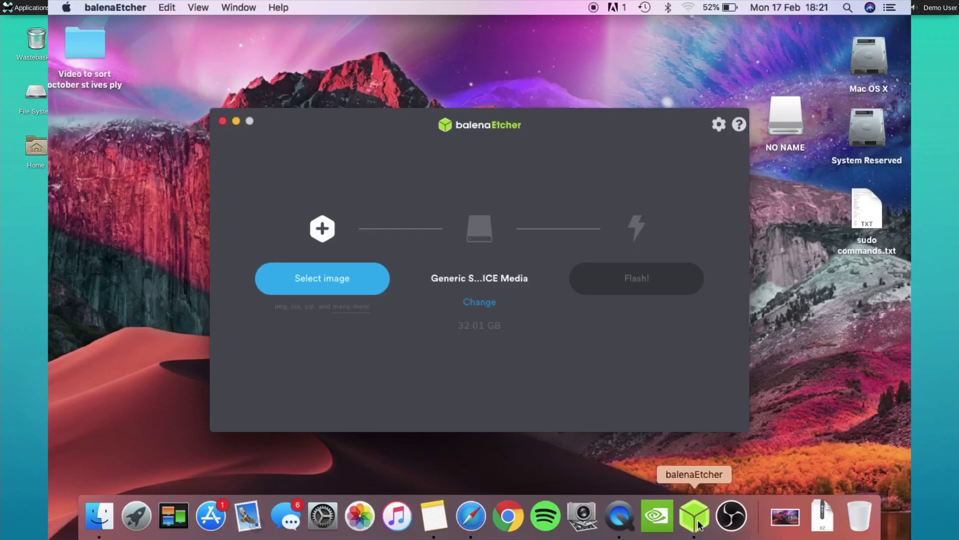
# Load the genpi64.img.xz image from Downloads and flash it to the selected 32.01 GB drive
pyautogui.click(325, 282)
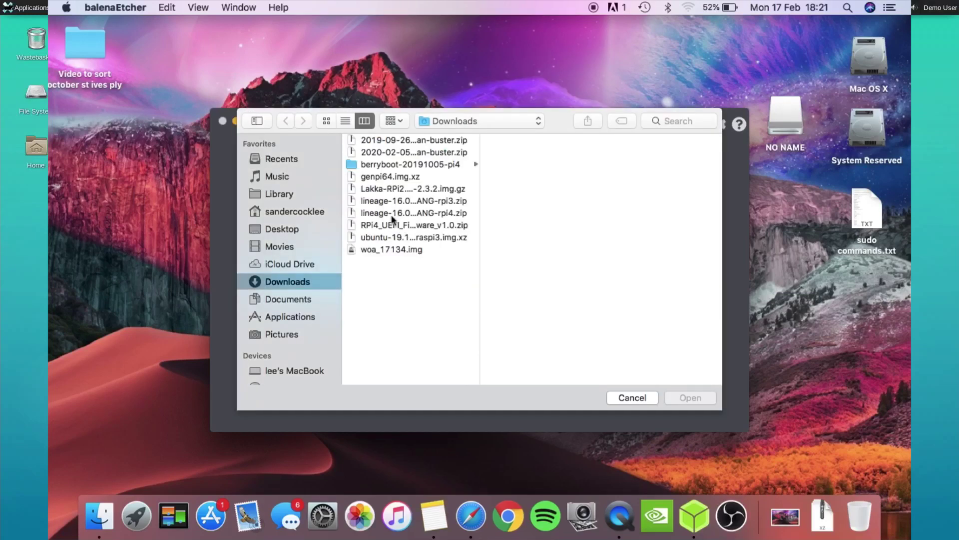
pyautogui.click(379, 177)
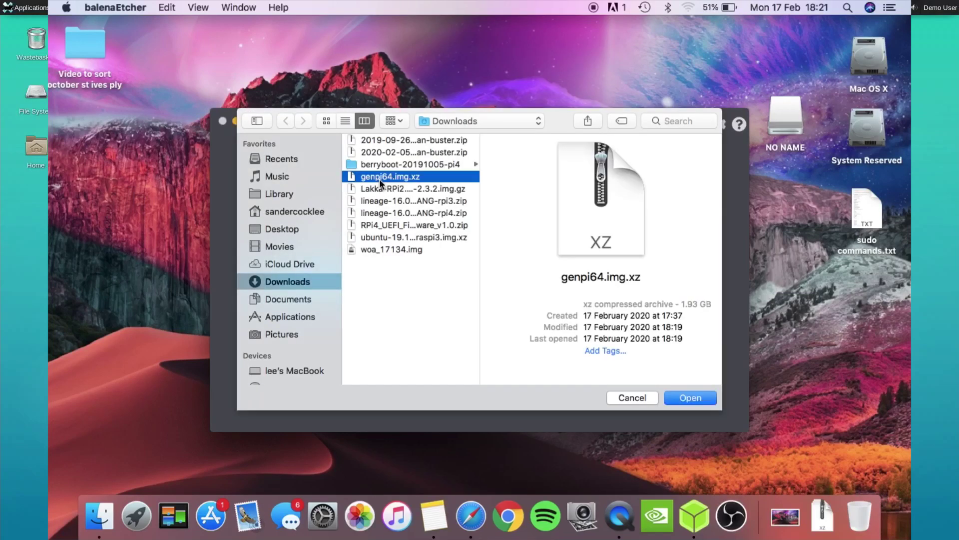
pyautogui.click(677, 397)
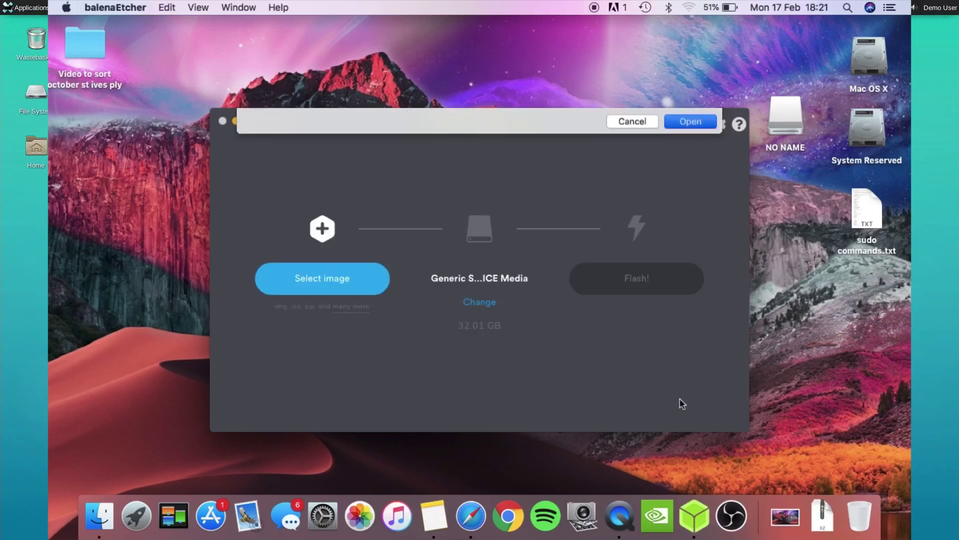
pyautogui.click(626, 288)
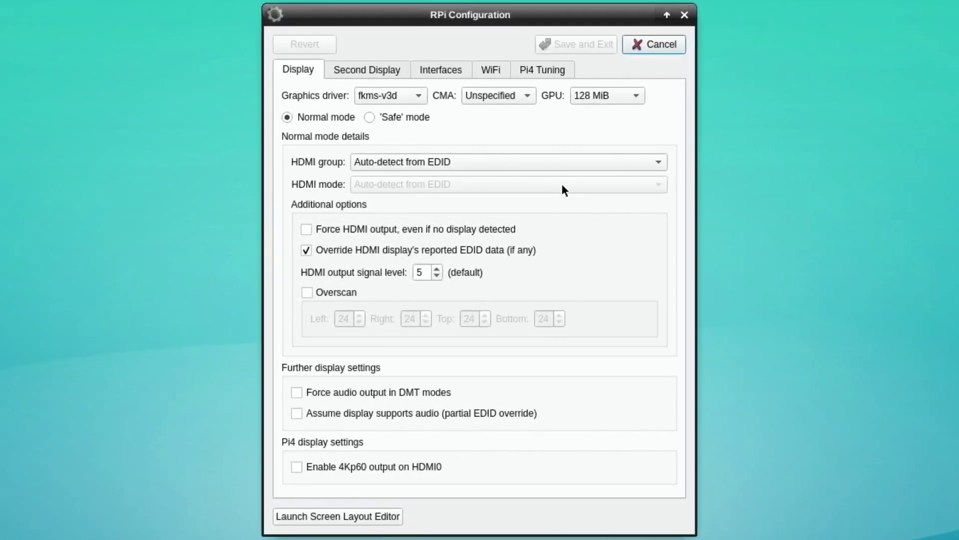
# Review the HDMI display settings and the Pi 4 overclocking and fan options in RPi Configuration, and close it without saving
pyautogui.moveTo(562, 185)
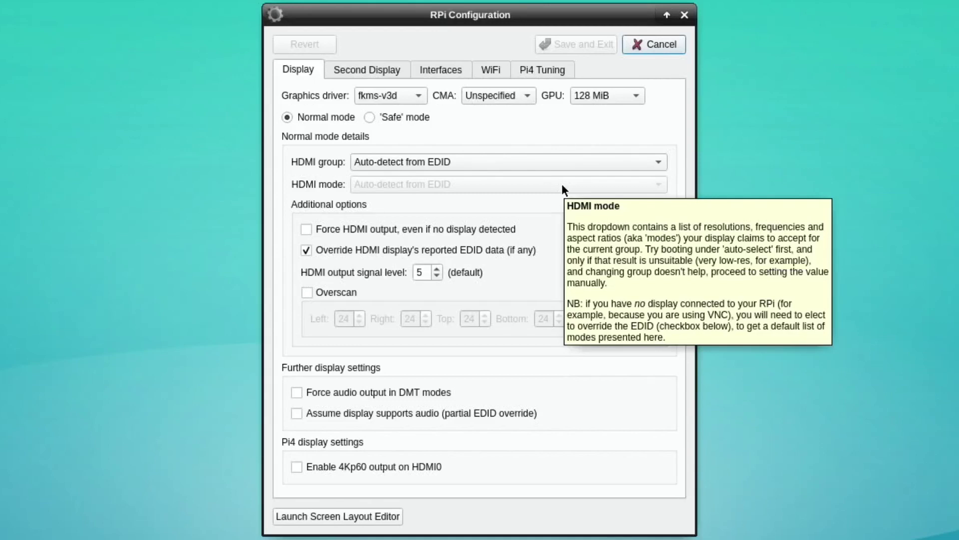
pyautogui.click(541, 73)
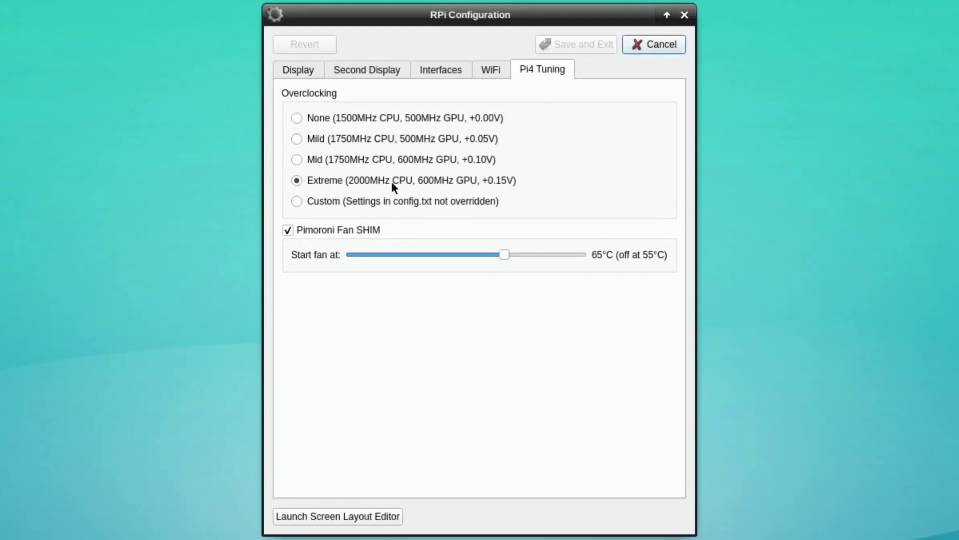
pyautogui.moveTo(391, 181)
pyautogui.moveTo(555, 166)
pyautogui.moveTo(286, 230)
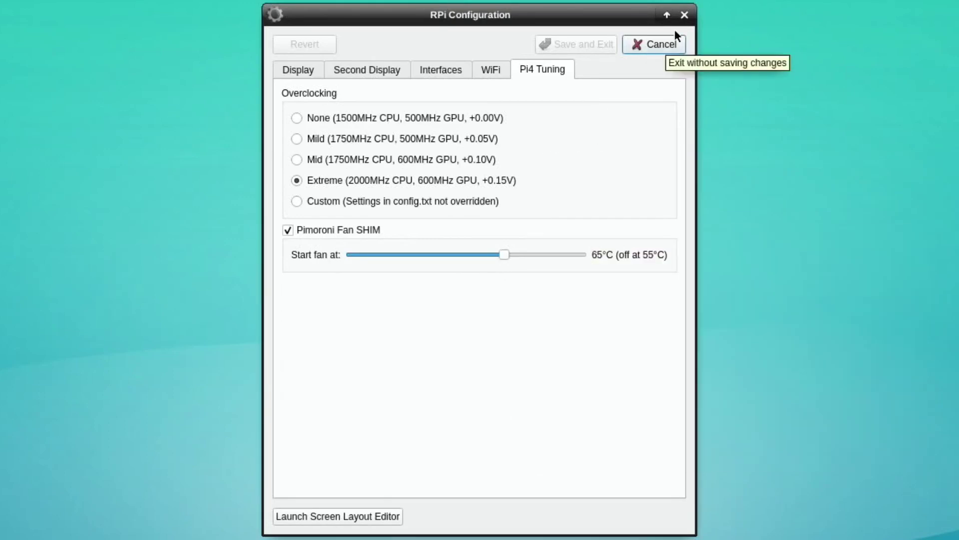
pyautogui.click(686, 14)
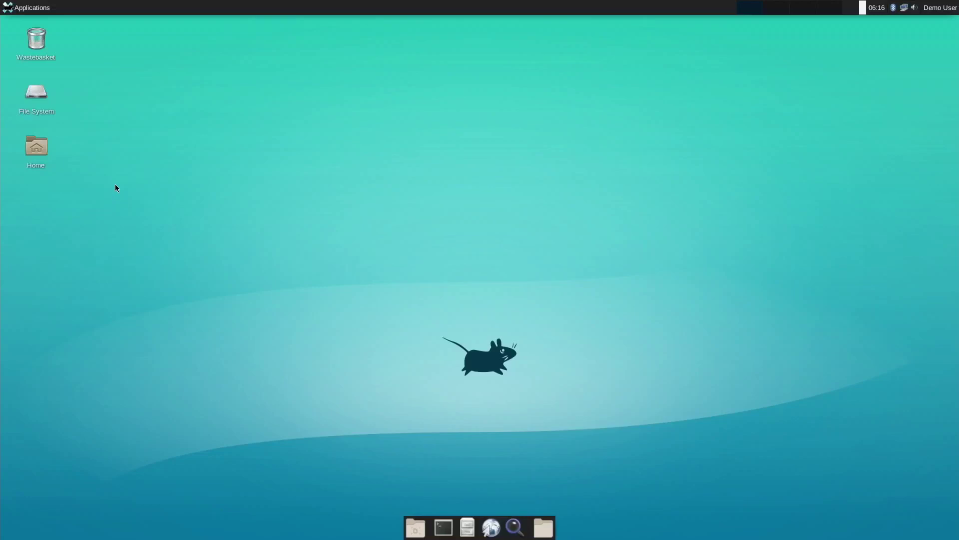
# Run the system update command "sudo genup" in a terminal
pyautogui.click(25, 8)
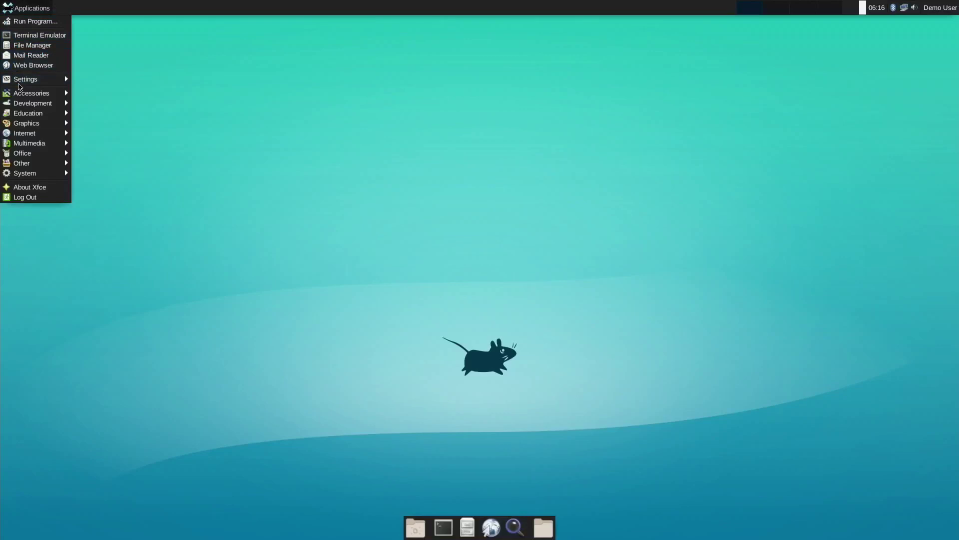
pyautogui.click(28, 35)
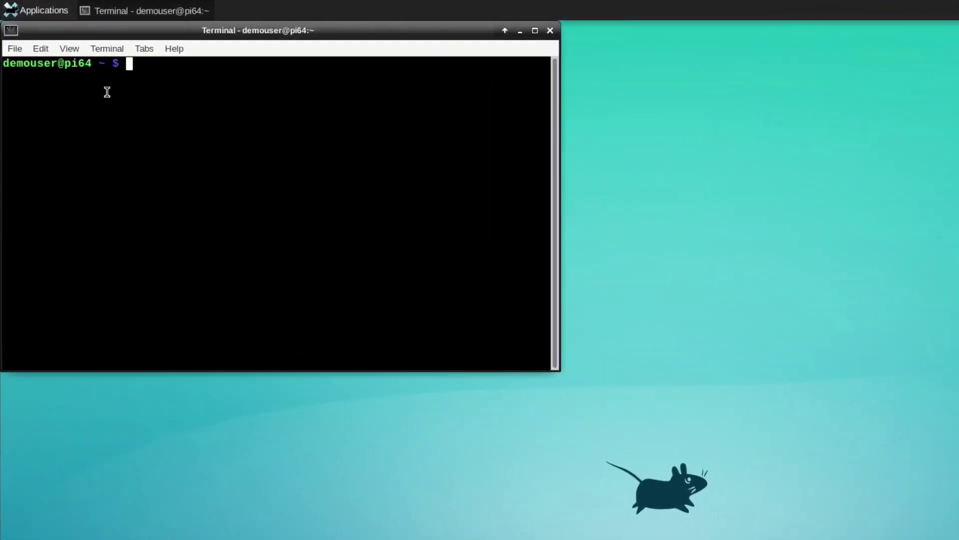
pyautogui.write('sudo genup')
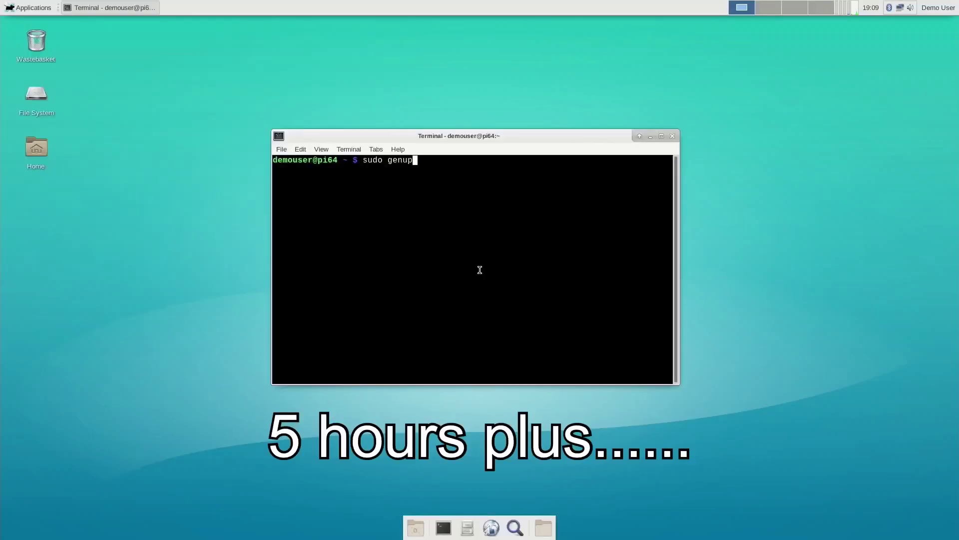
pyautogui.press('Return')
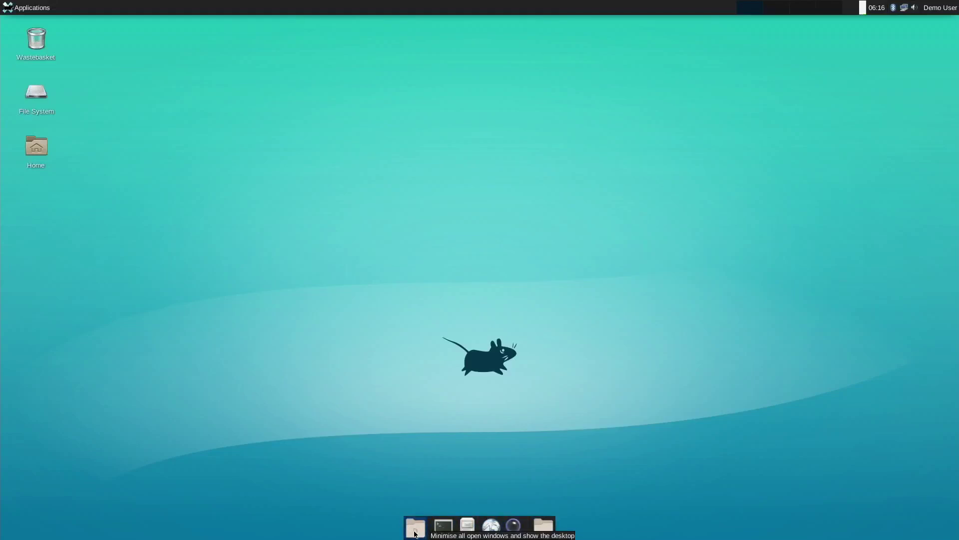
# Launch a terminal, file manager windows for the home and Desktop folders, and the Firefox web browser
pyautogui.click(443, 527)
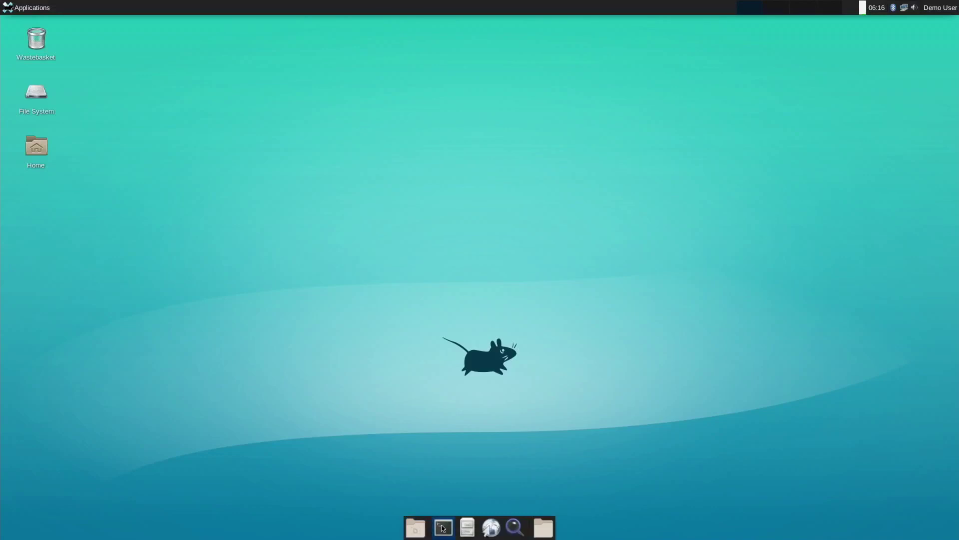
pyautogui.click(465, 529)
pyautogui.click(487, 528)
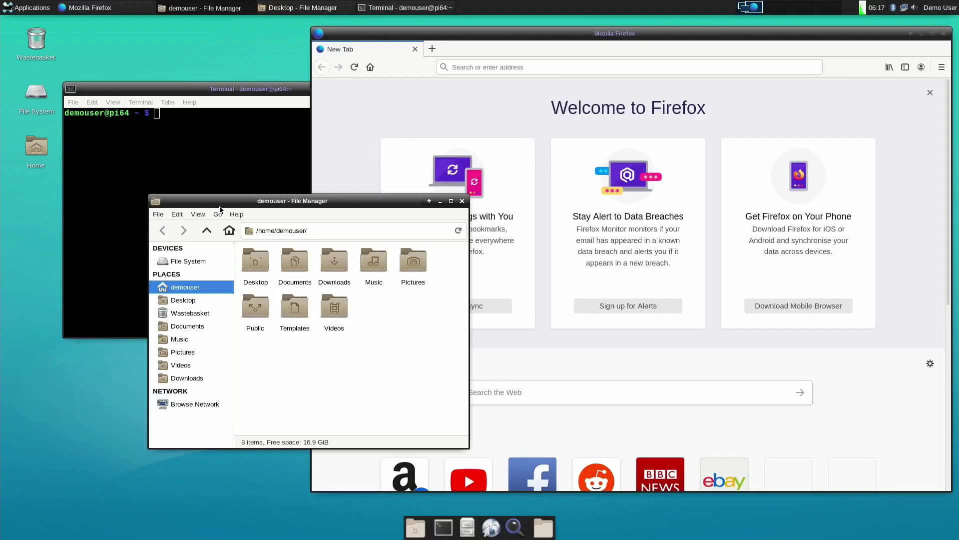
# Minimise all open windows to show the desktop and restore them again, repeating this several times
pyautogui.click(416, 527)
pyautogui.click(417, 527)
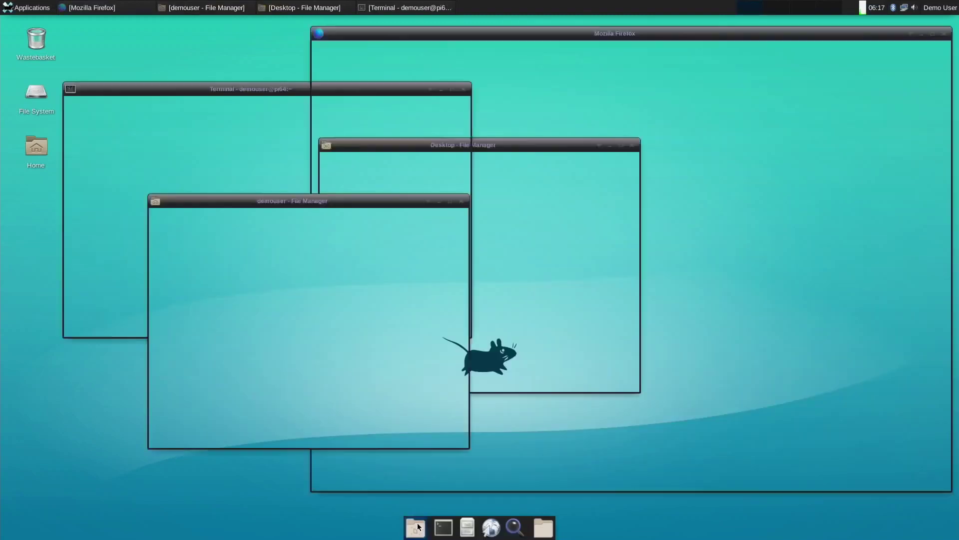
pyautogui.click(418, 527)
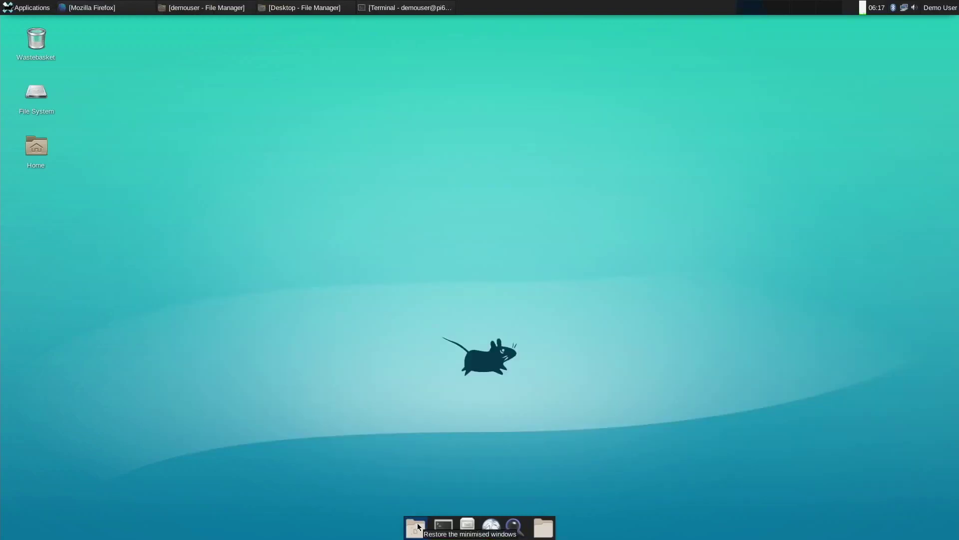
pyautogui.click(418, 526)
pyautogui.click(418, 526)
pyautogui.click(418, 527)
pyautogui.click(418, 527)
pyautogui.click(418, 526)
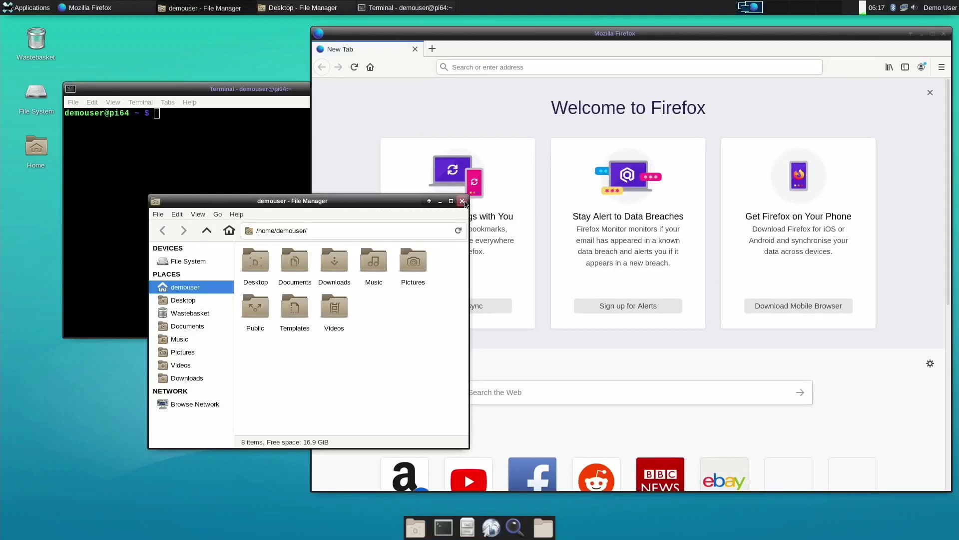
# Close the home folder and terminal windows, and move the Firefox window to the middle of the desktop
pyautogui.click(464, 203)
pyautogui.click(221, 93)
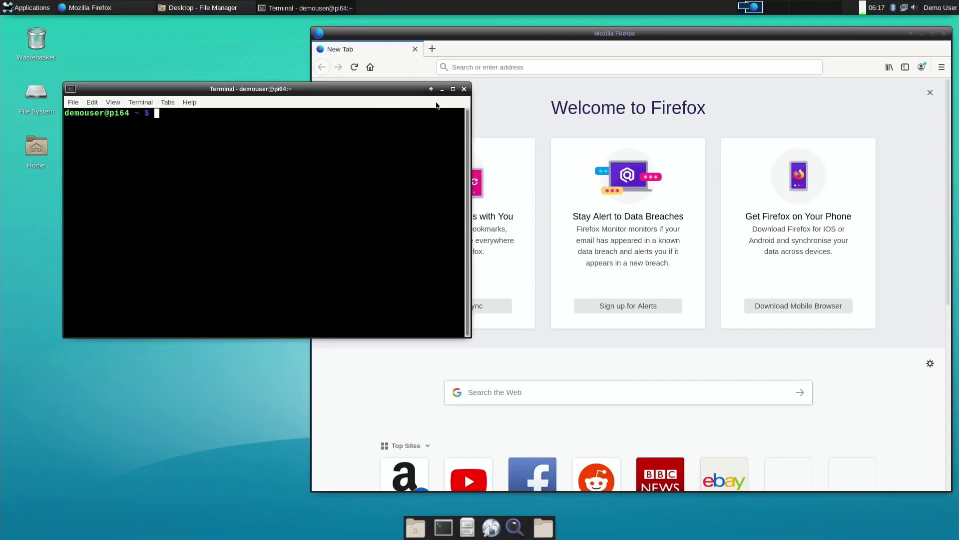
pyautogui.click(462, 90)
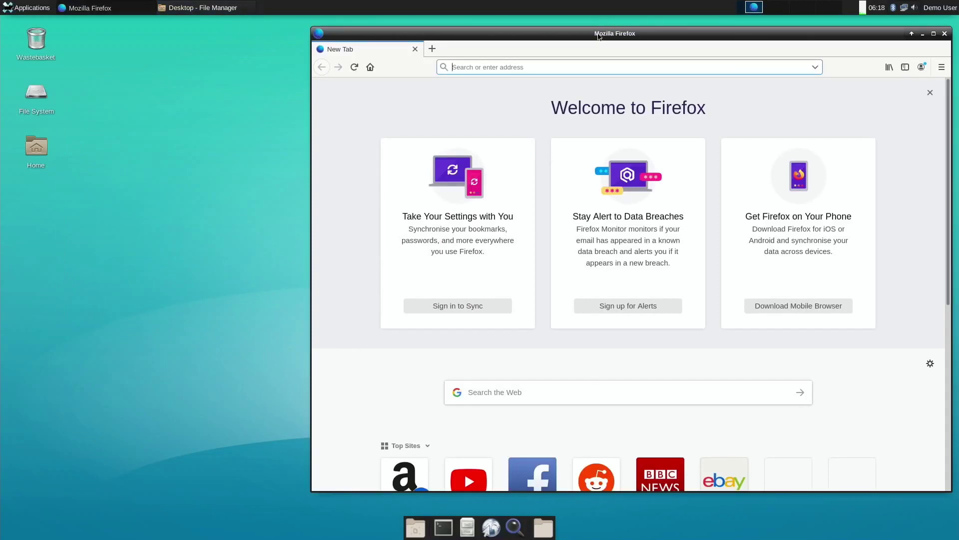
pyautogui.moveTo(599, 36); pyautogui.dragTo(448, 45)
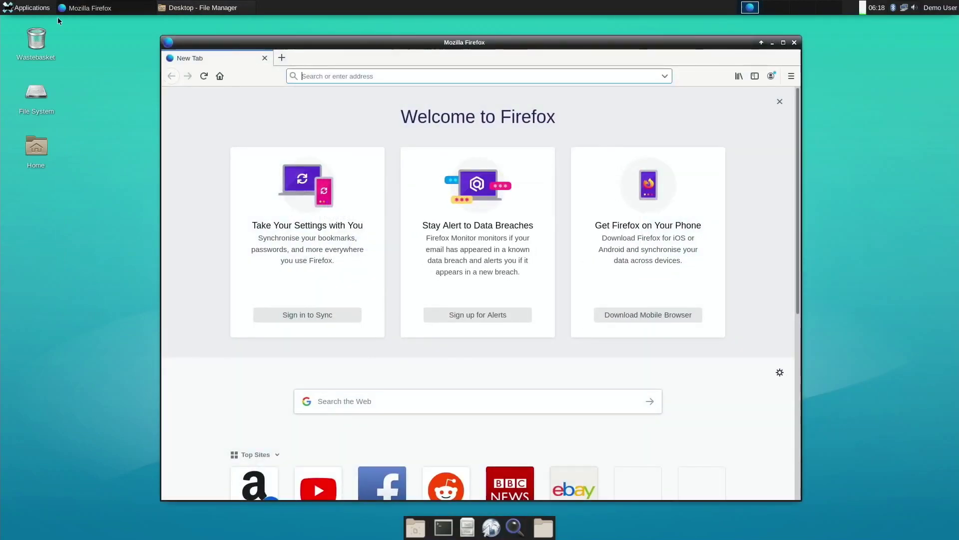
pyautogui.click(30, 7)
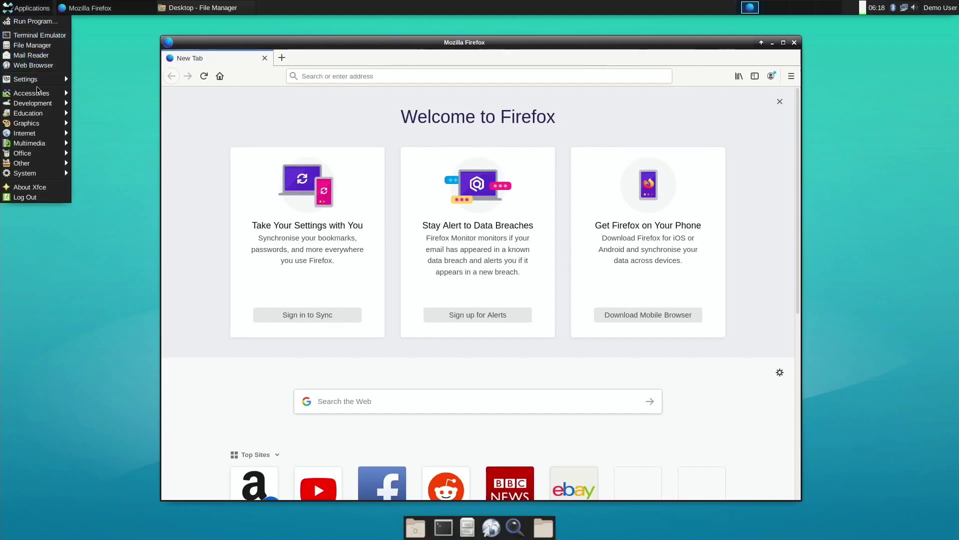
pyautogui.moveTo(40, 136)
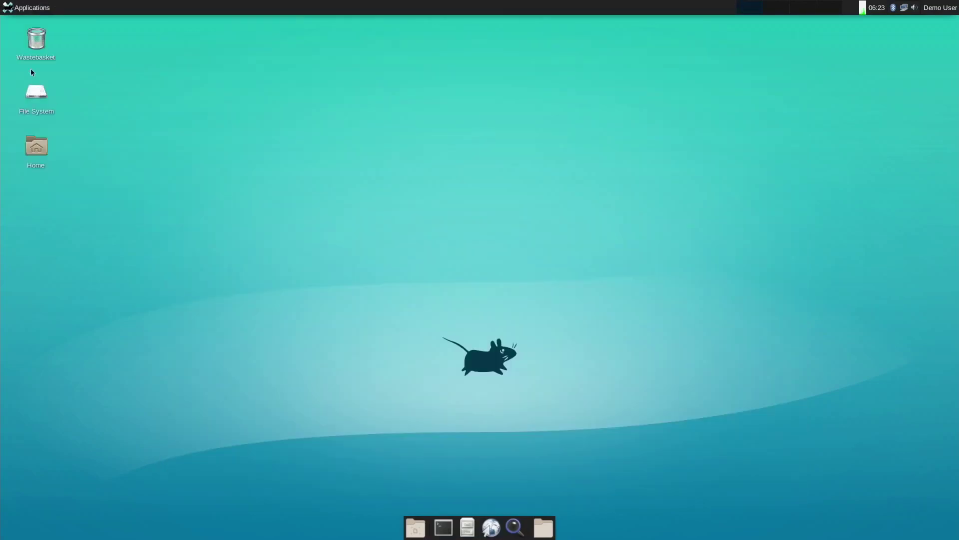
# Browse the network location in the File Manager and close its window
pyautogui.click(19, 8)
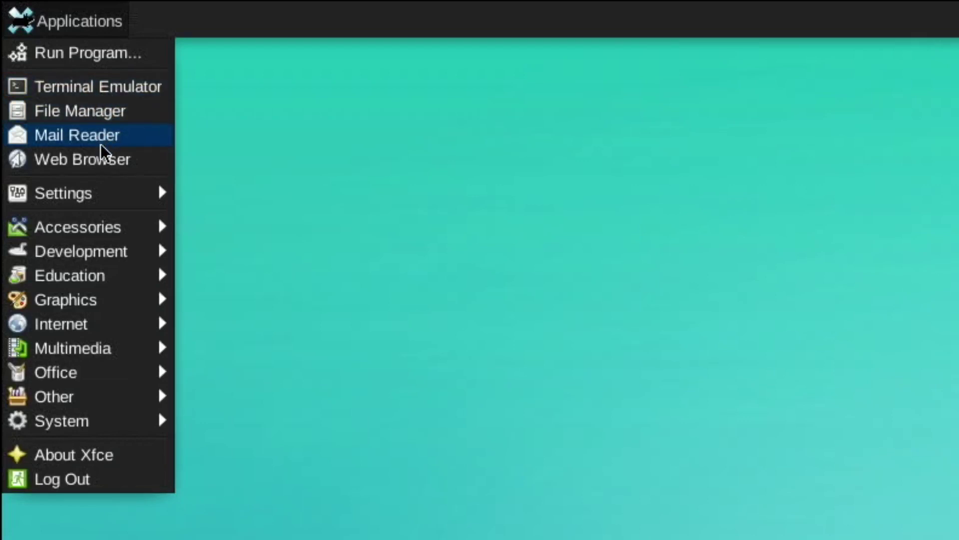
pyautogui.click(98, 116)
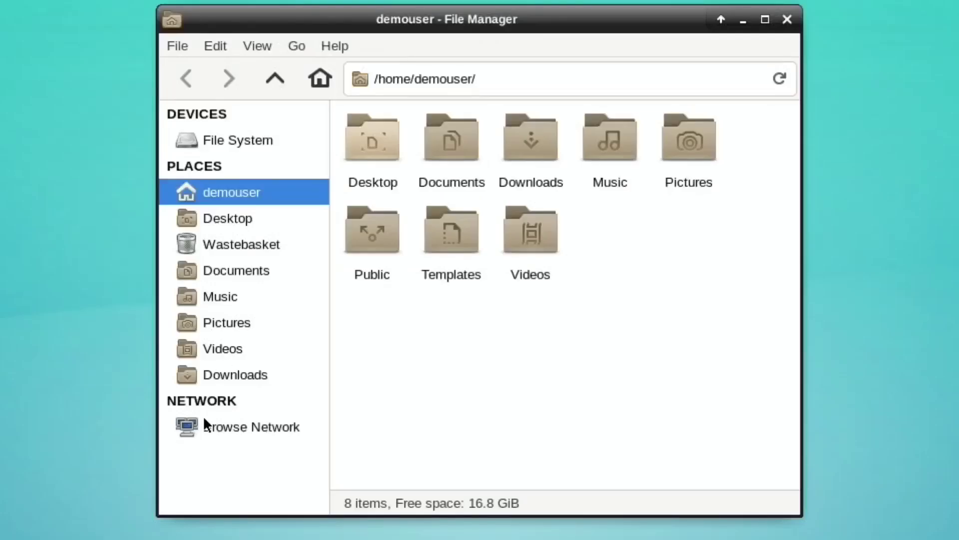
pyautogui.click(342, 349)
pyautogui.click(463, 79)
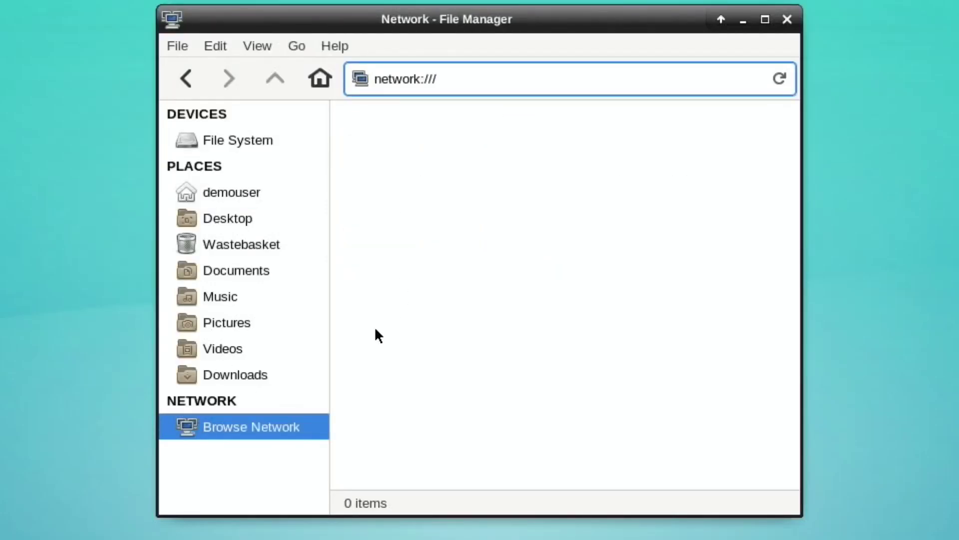
pyautogui.click(479, 173)
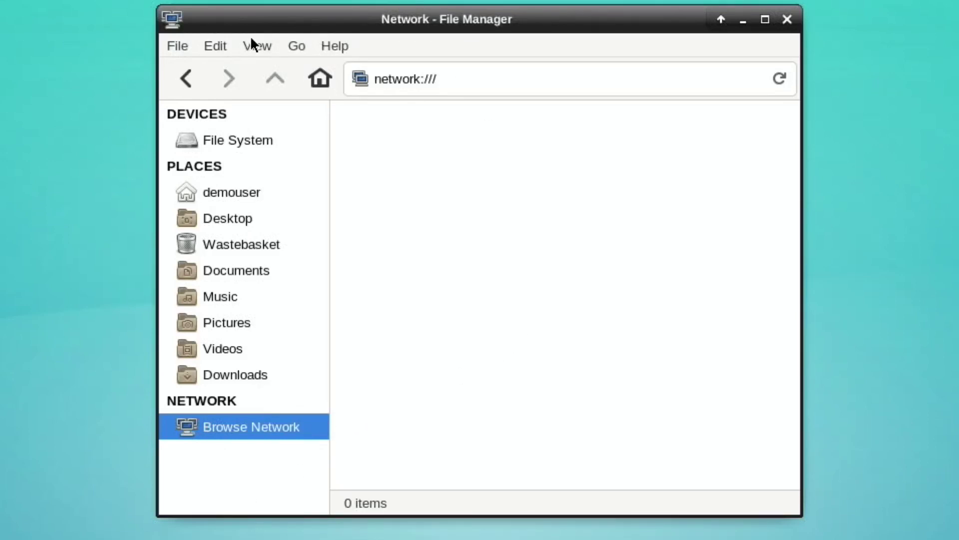
pyautogui.click(303, 48)
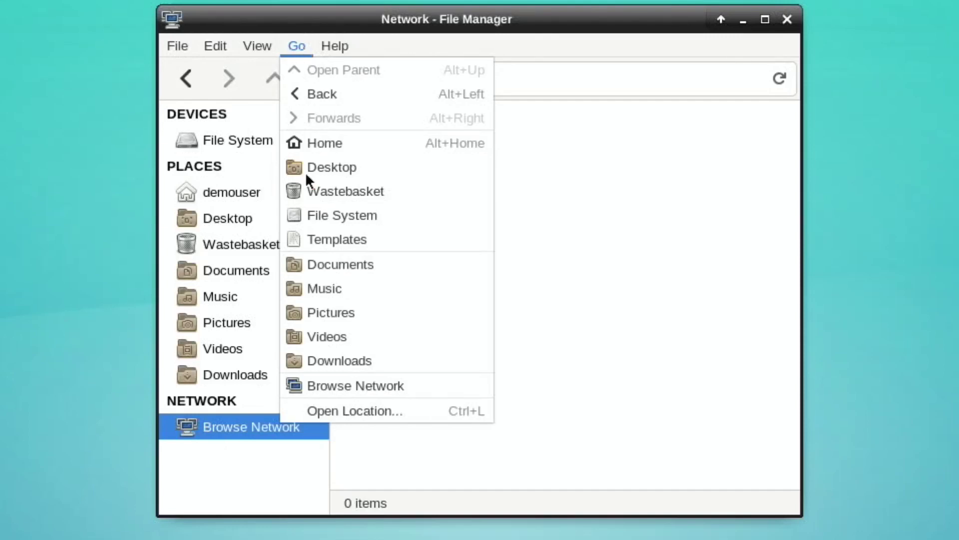
pyautogui.click(373, 393)
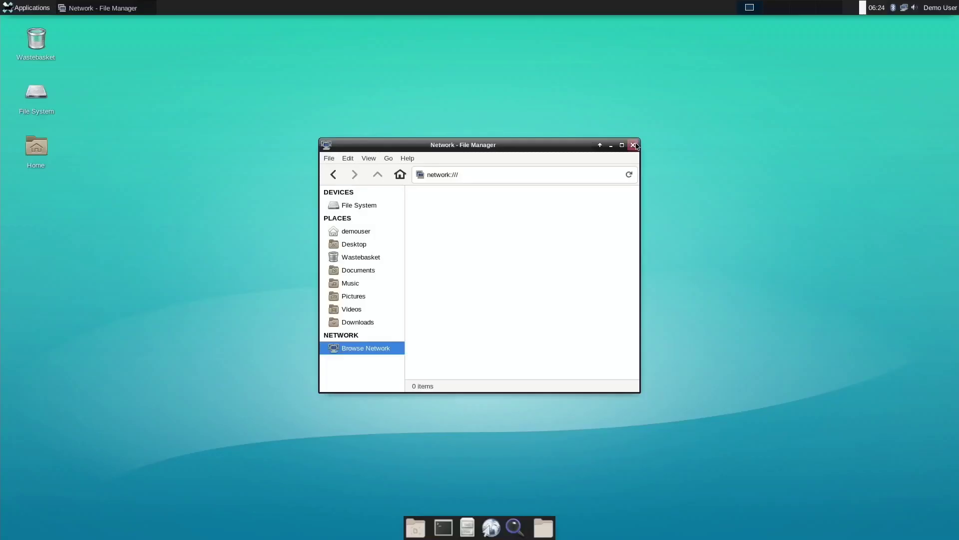
pyautogui.click(787, 19)
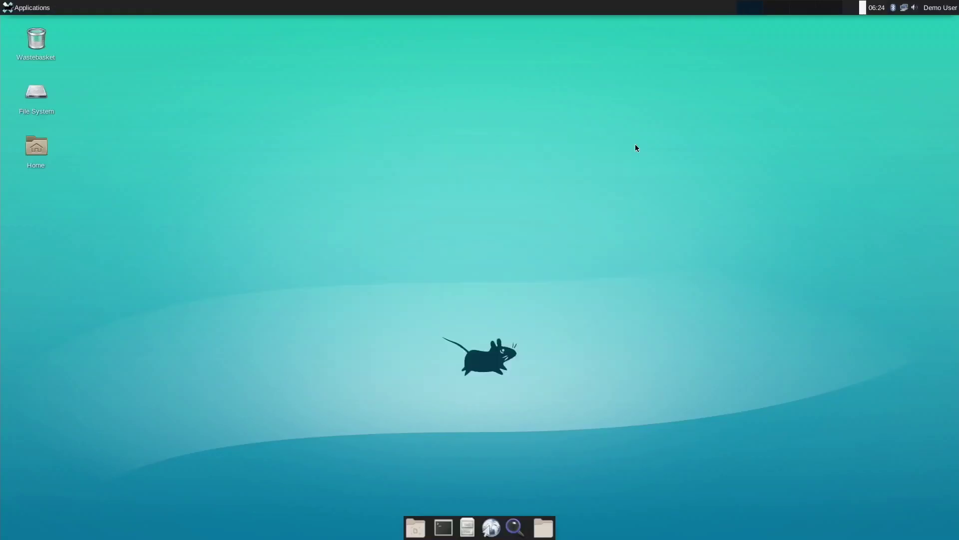
# Look at the style and icon options in the Appearance settings and close the dialog
pyautogui.click(7, 11)
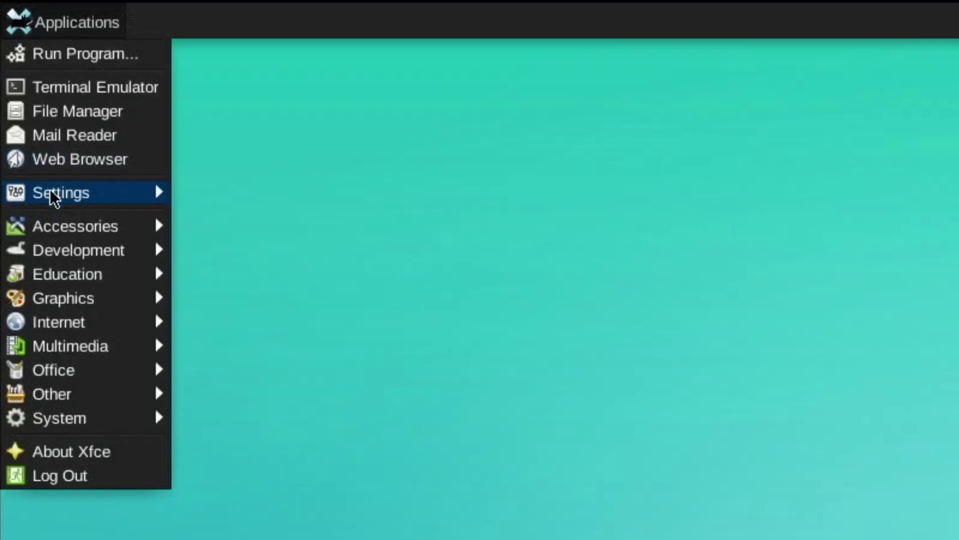
pyautogui.moveTo(54, 198)
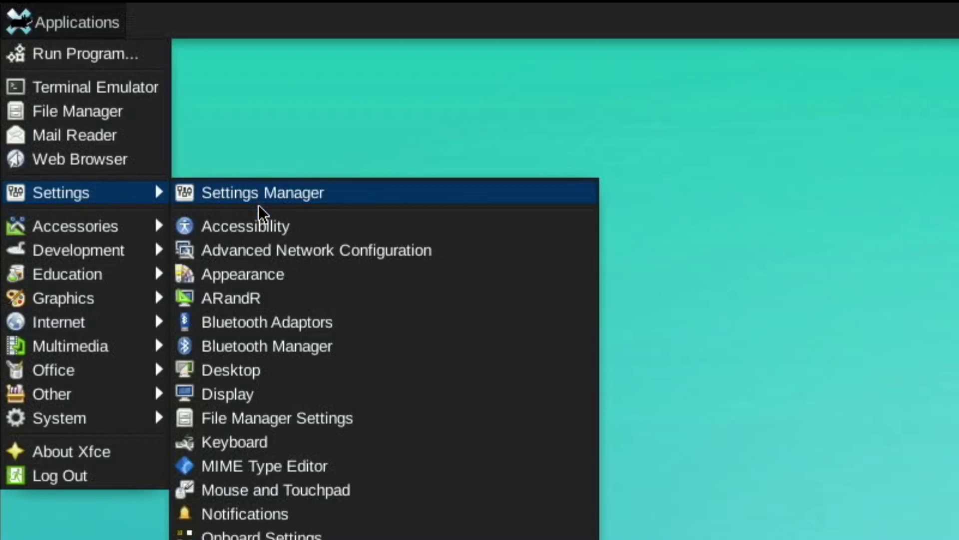
pyautogui.click(259, 275)
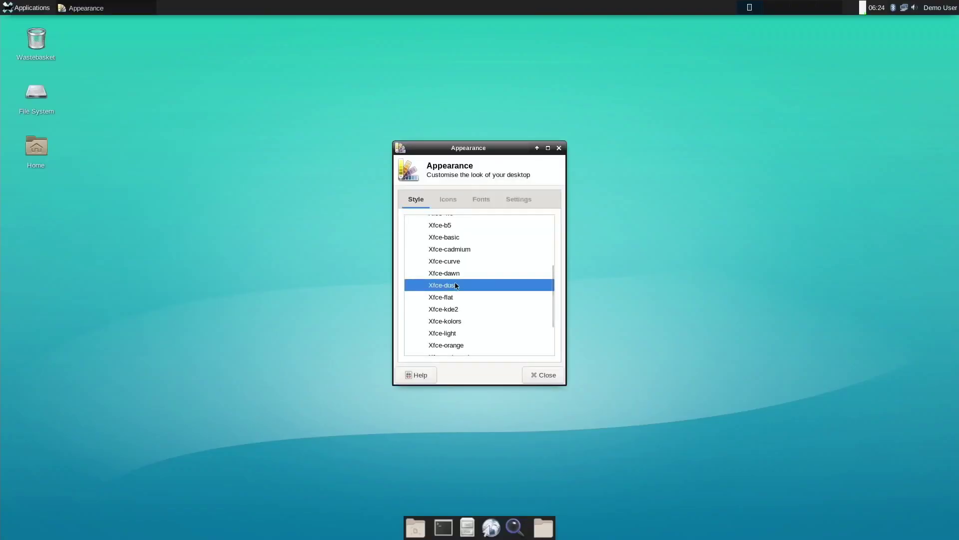
pyautogui.click(448, 201)
pyautogui.hotkey('alt', 'F4')
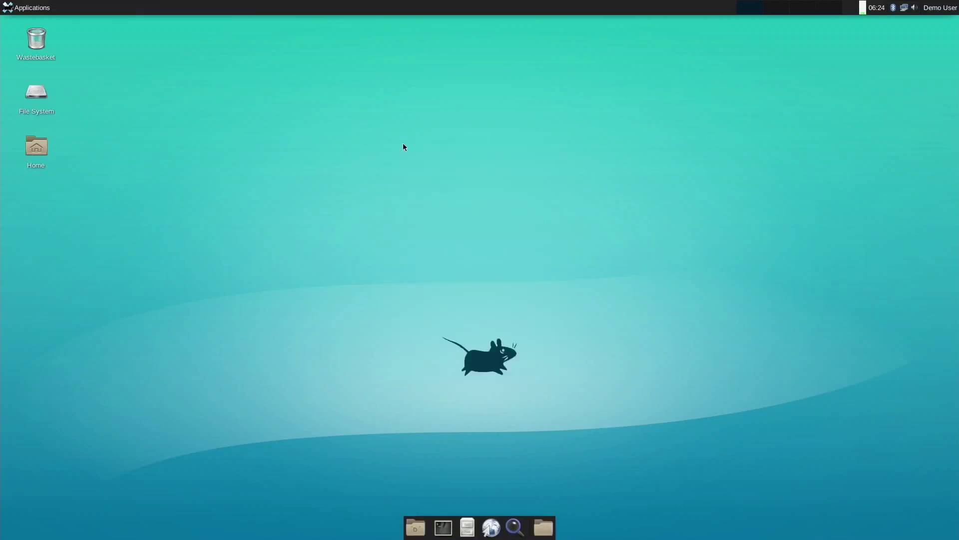
# Open the RPi Config Tool and examine its main display settings, including the graphics driver, HDMI mode and EDID override options
pyautogui.click(11, 15)
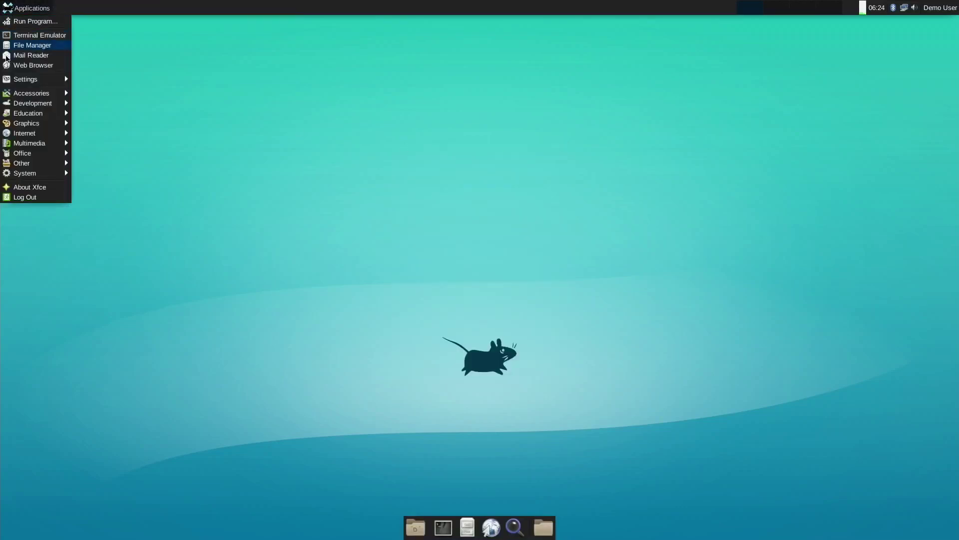
pyautogui.moveTo(67, 79)
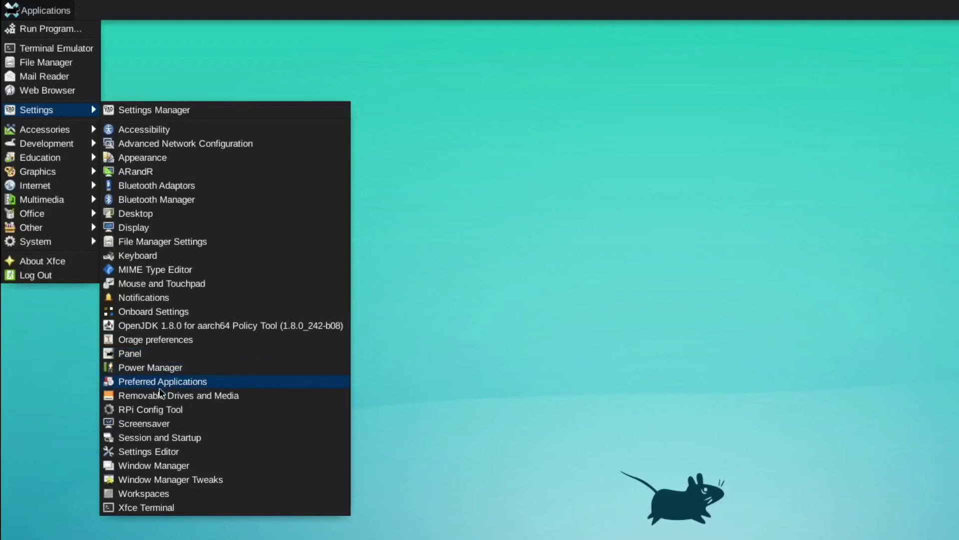
pyautogui.click(141, 413)
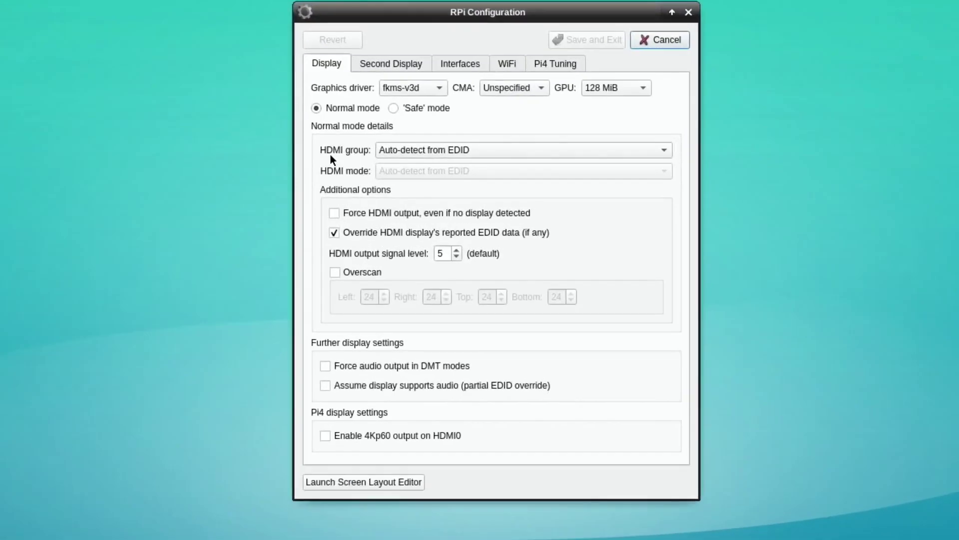
pyautogui.moveTo(546, 145)
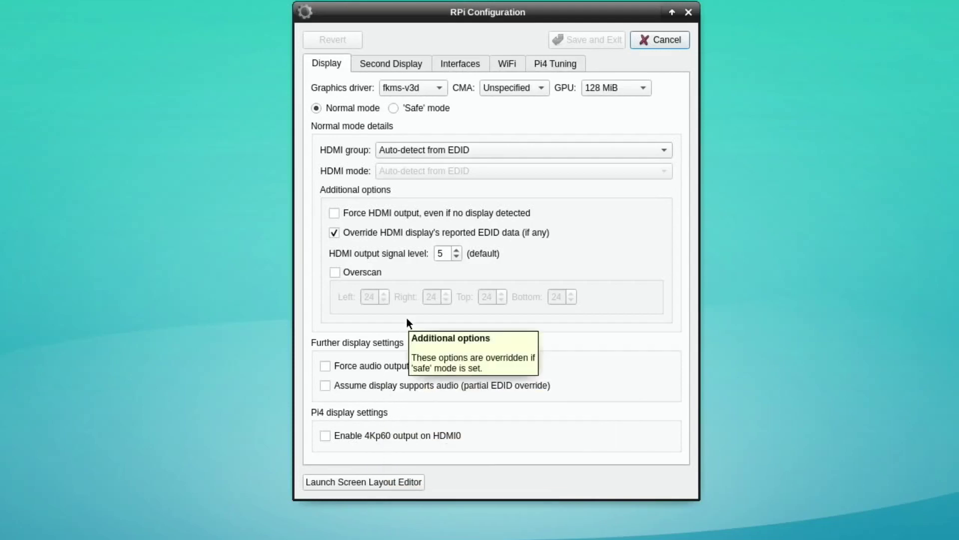
pyautogui.moveTo(406, 228)
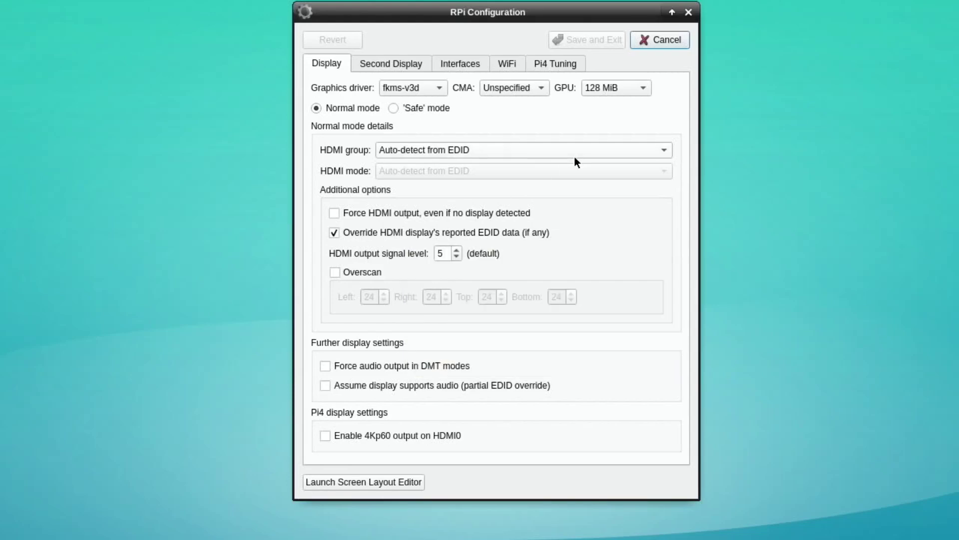
pyautogui.moveTo(574, 155)
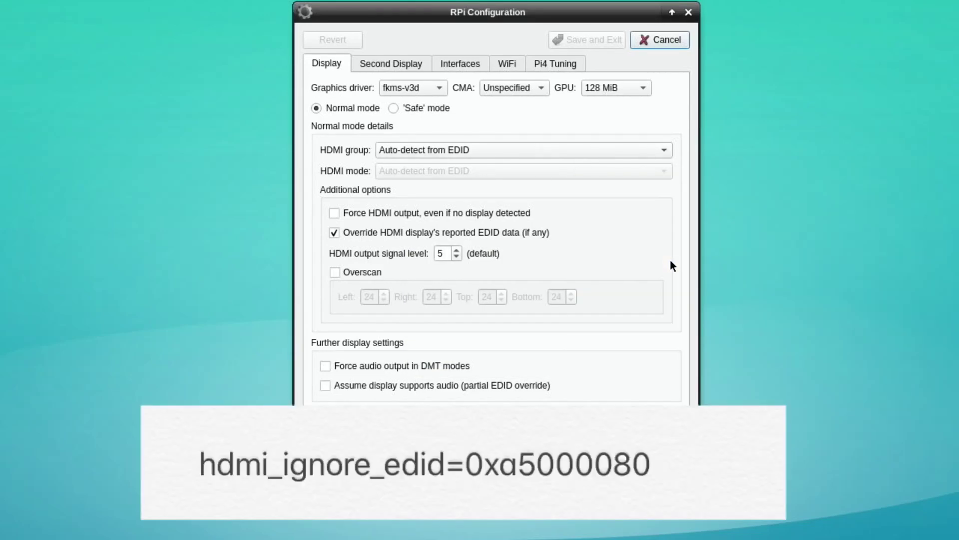
pyautogui.moveTo(539, 220)
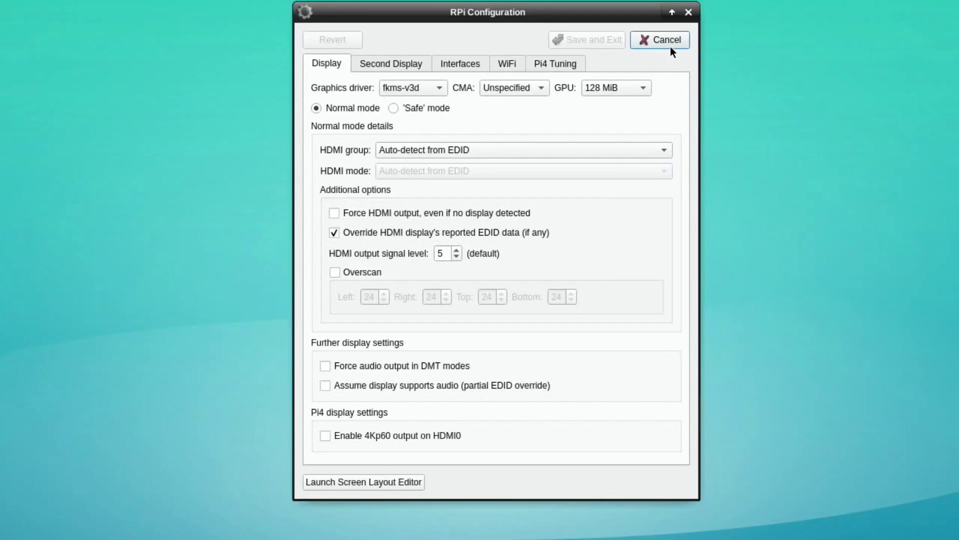
# Review the second display, interfaces, WiFi and Pi4 overclocking settings in the RPi Configuration window, and close it without changes
pyautogui.click(392, 60)
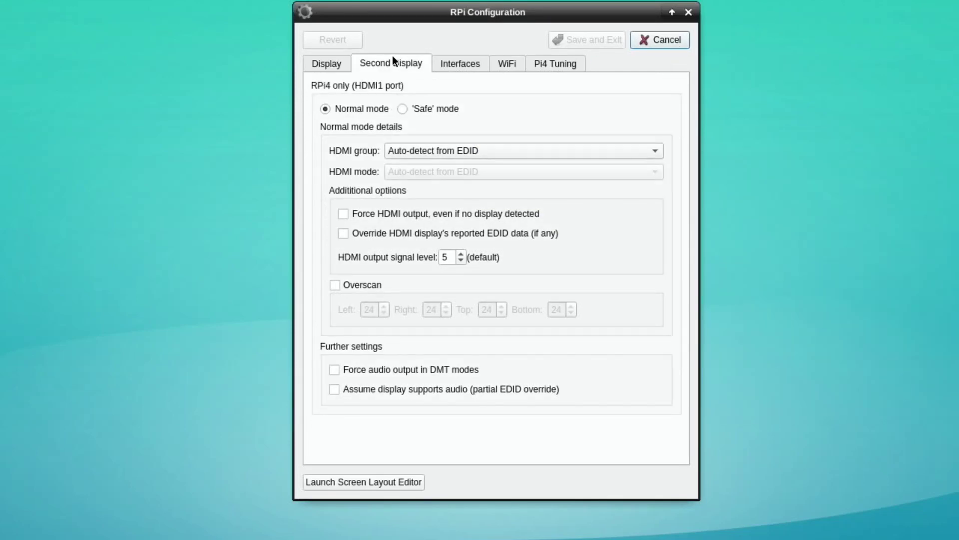
pyautogui.click(447, 66)
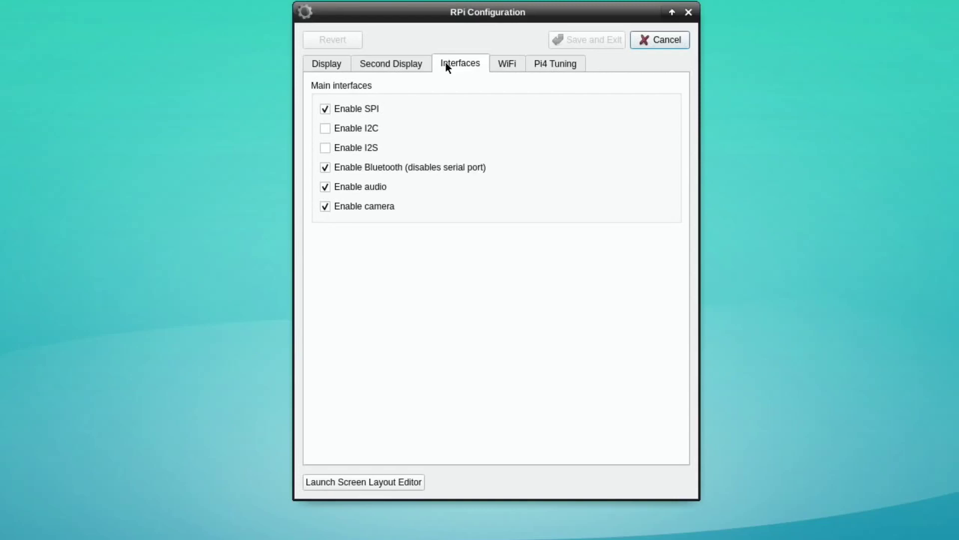
pyautogui.click(508, 70)
pyautogui.click(552, 65)
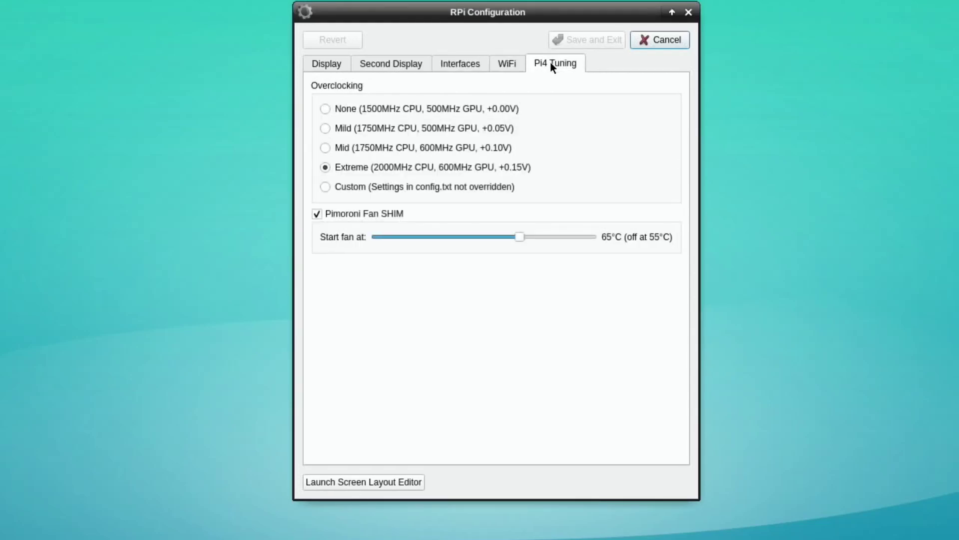
pyautogui.click(689, 13)
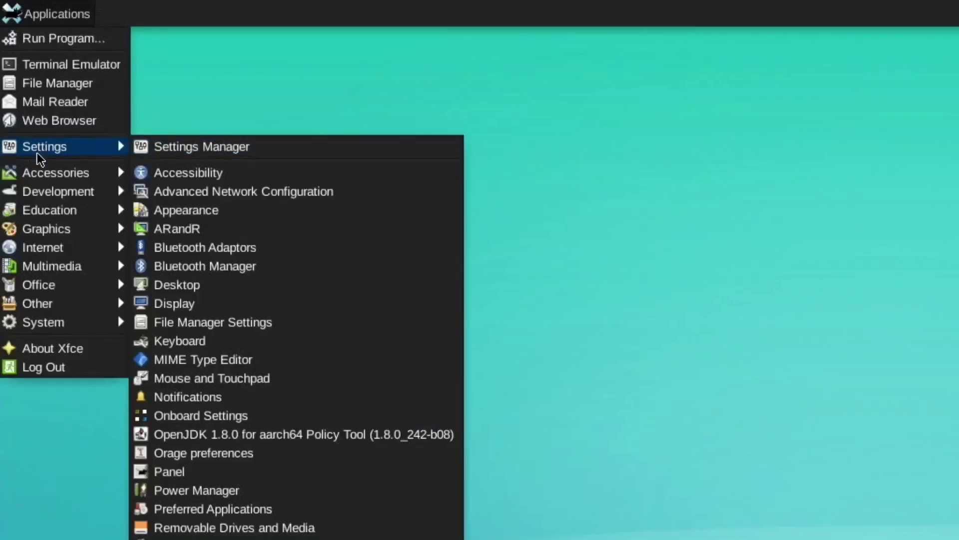
# Browse the installed applications by category, from Accessories, Development and Education through Graphics, Internet, Multimedia, Office and Other
pyautogui.moveTo(44, 176)
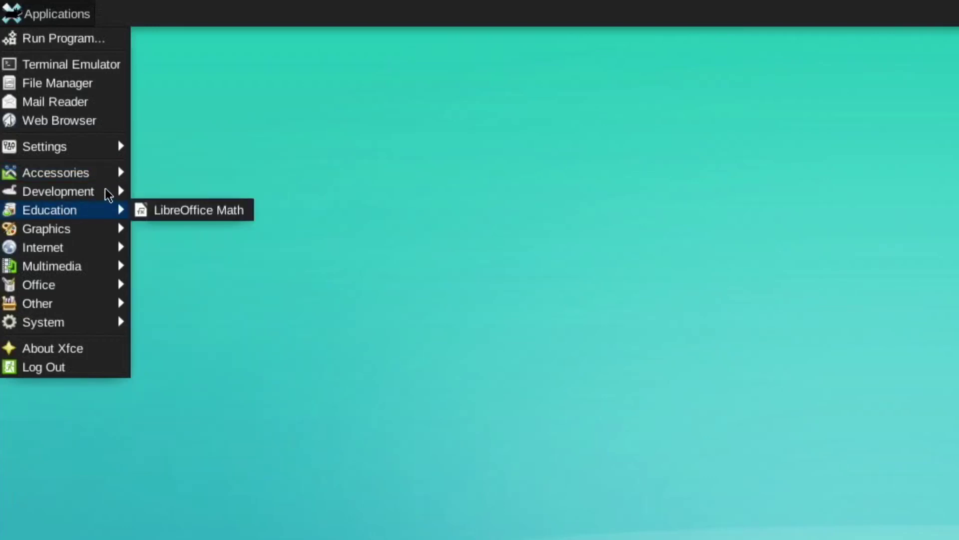
pyautogui.moveTo(100, 194)
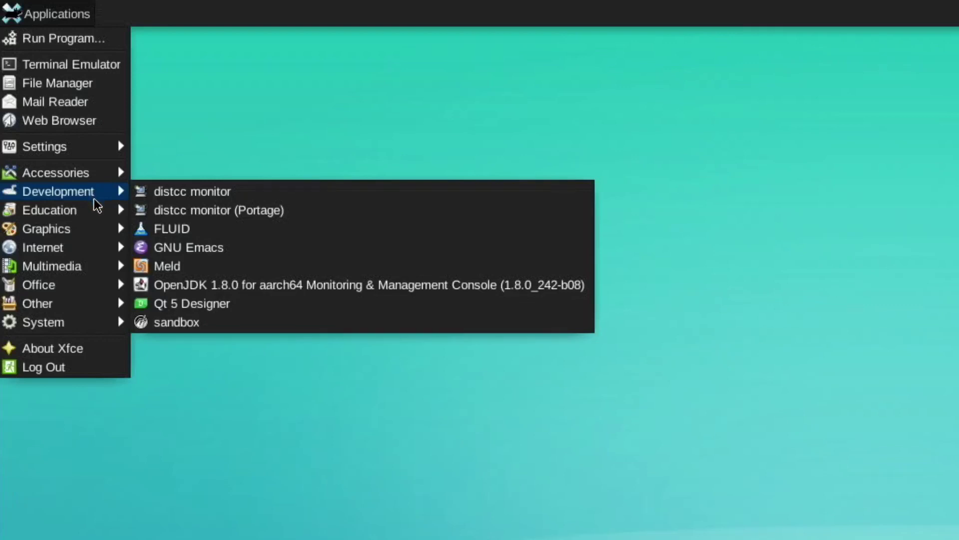
pyautogui.moveTo(101, 220)
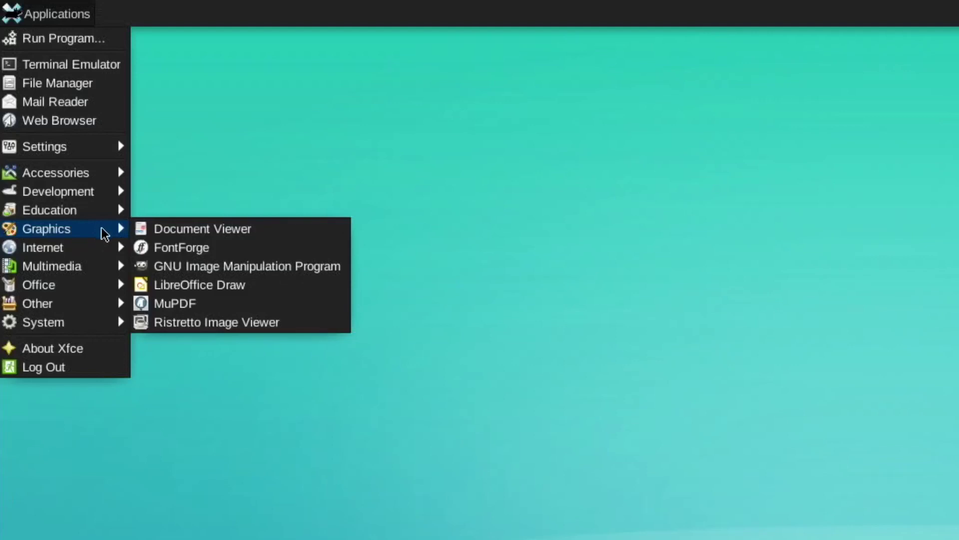
pyautogui.moveTo(108, 250)
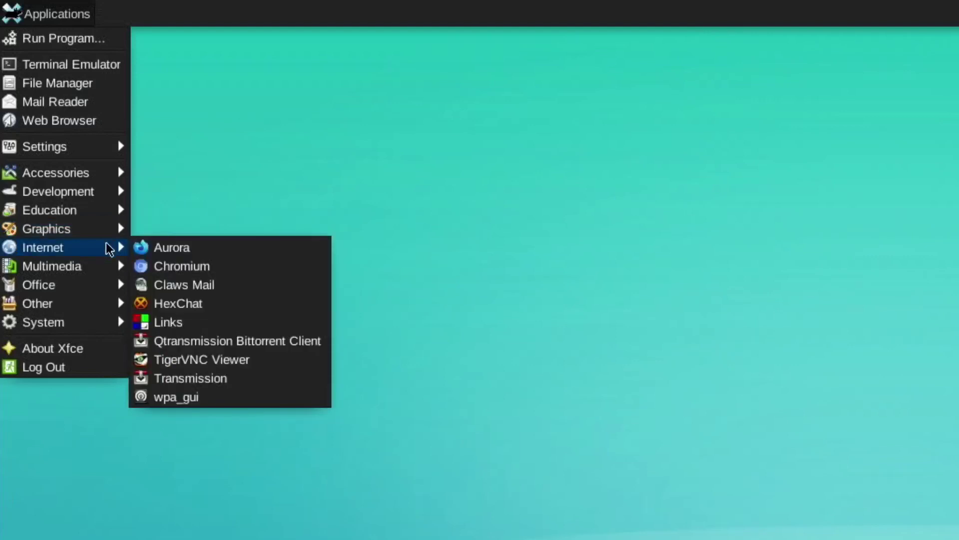
pyautogui.moveTo(112, 274)
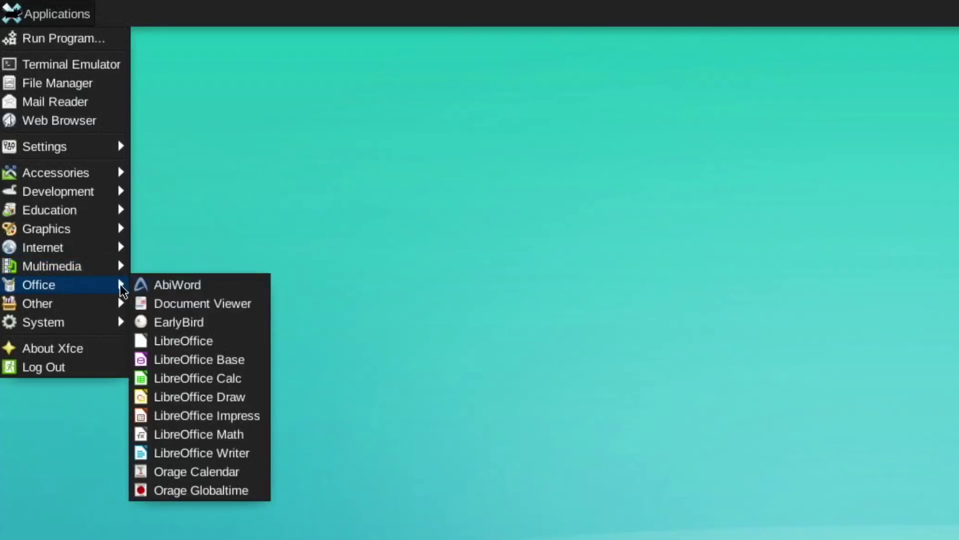
pyautogui.moveTo(111, 306)
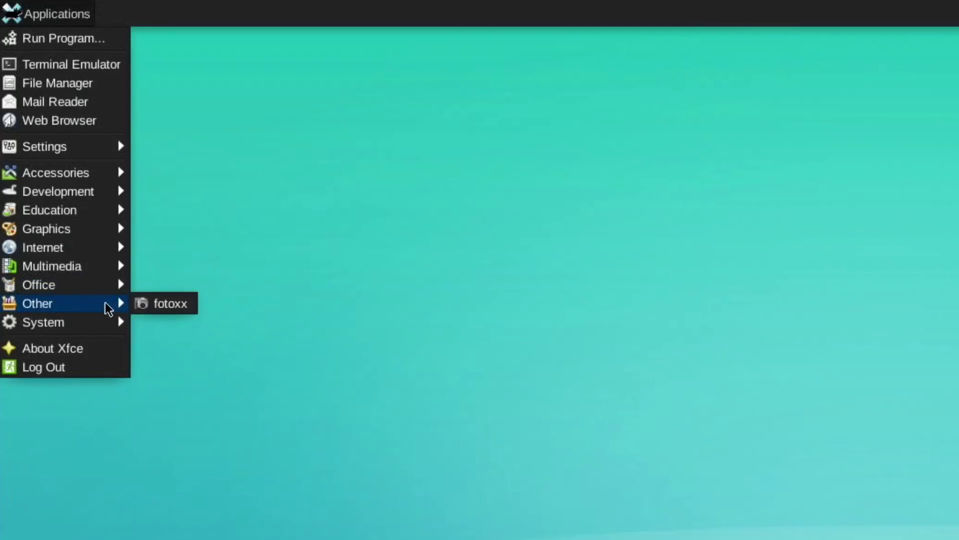
# Try to launch GParted from the system applications and dismiss the message
pyautogui.moveTo(110, 331)
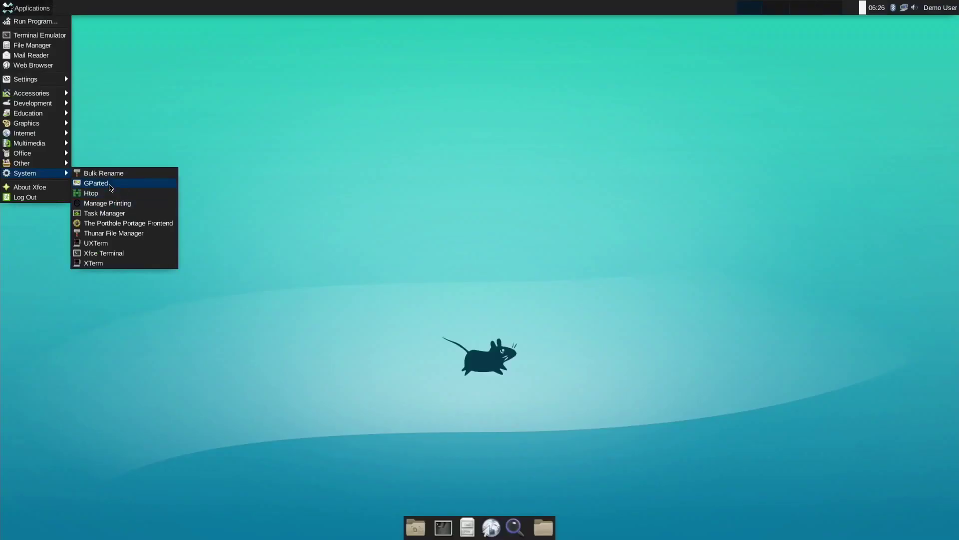
pyautogui.click(197, 344)
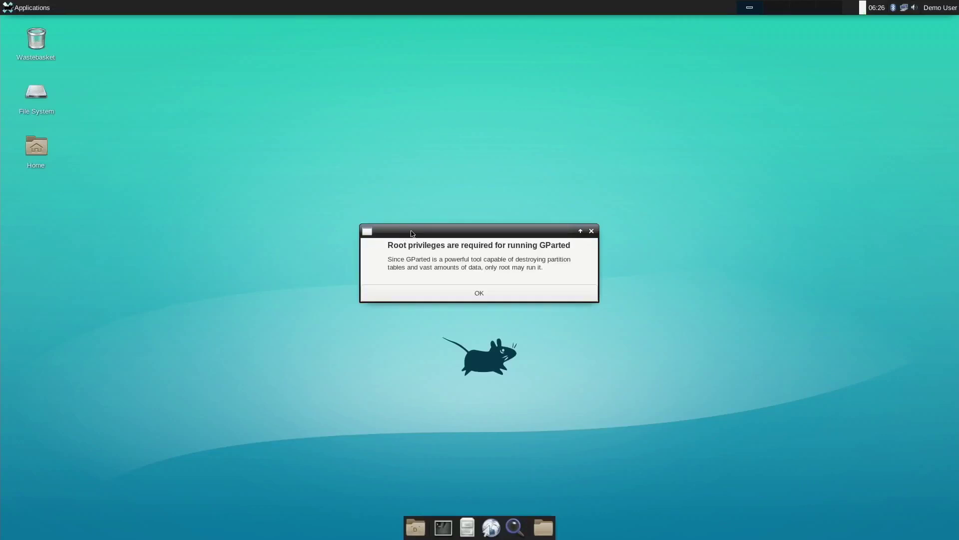
pyautogui.press('Return')
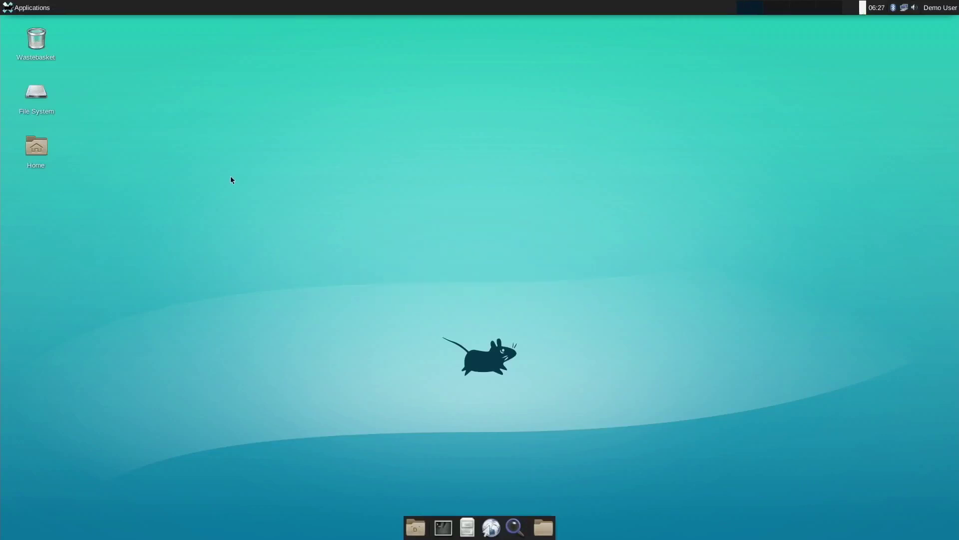
# View the information about the Xfce desktop environment and close its window
pyautogui.click(4, 8)
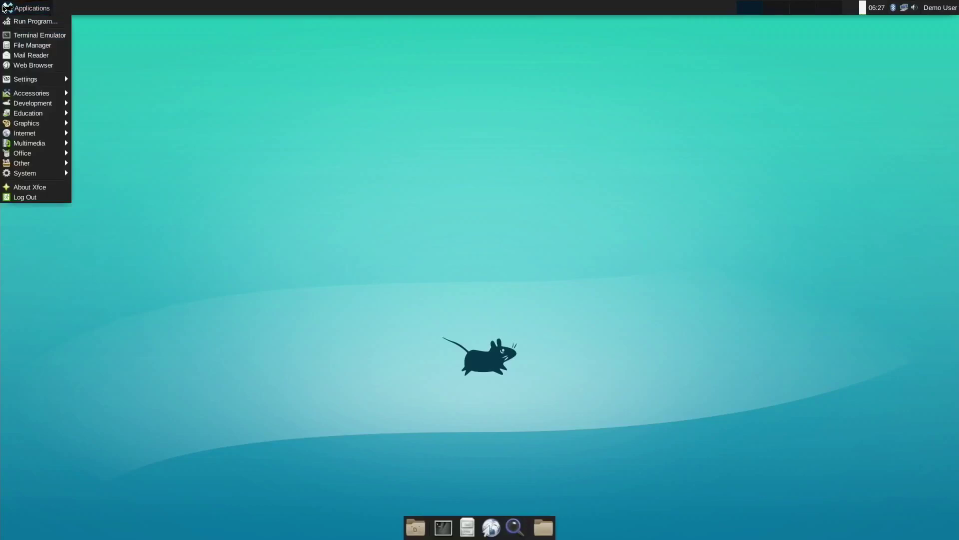
pyautogui.click(23, 188)
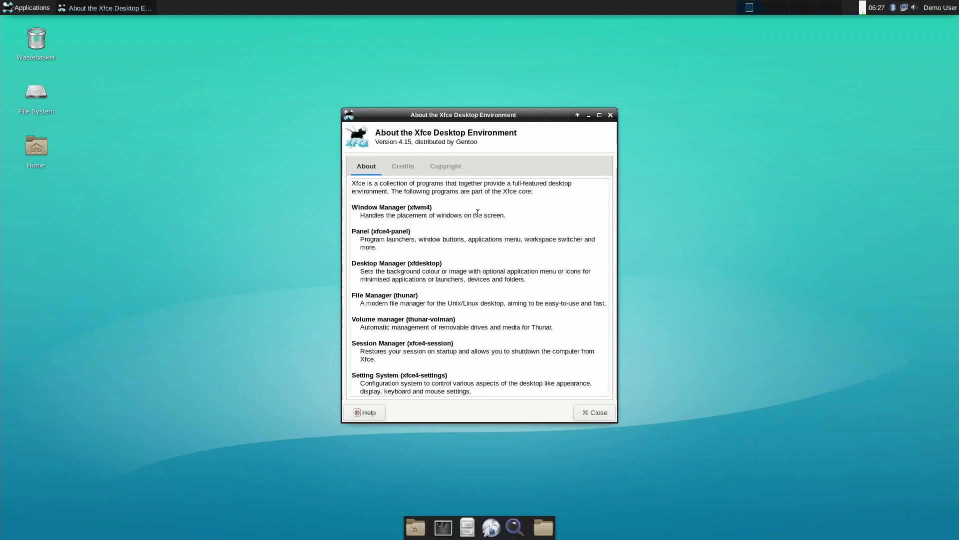
pyautogui.press('Escape')
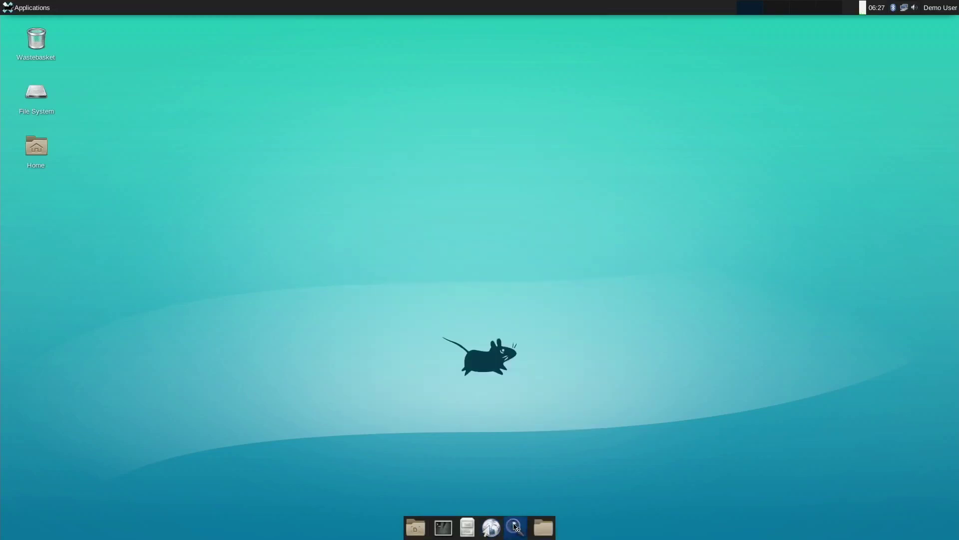
# Search for "chr" in the Application Finder and narrow the results to the Office and Internet categories in turn
pyautogui.click(516, 527)
pyautogui.write('chr')
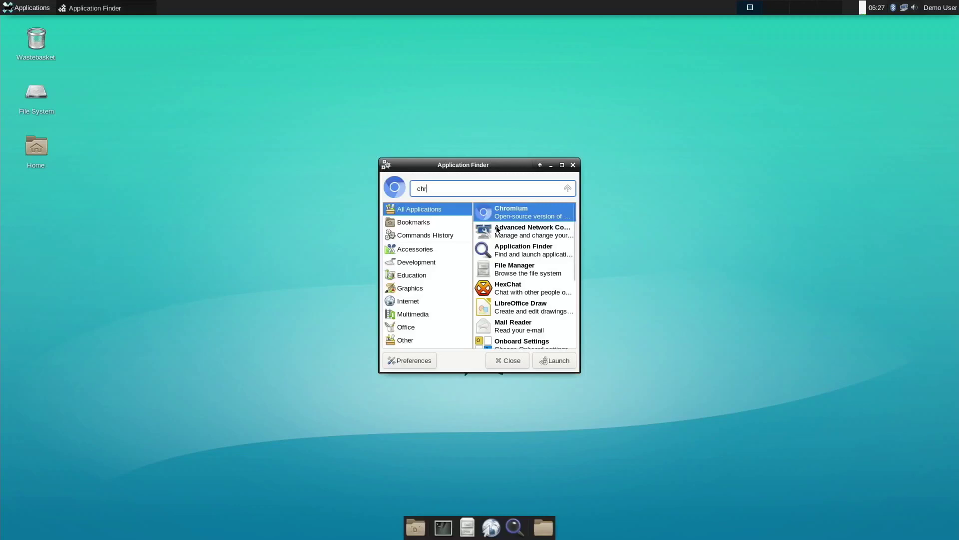
pyautogui.click(403, 325)
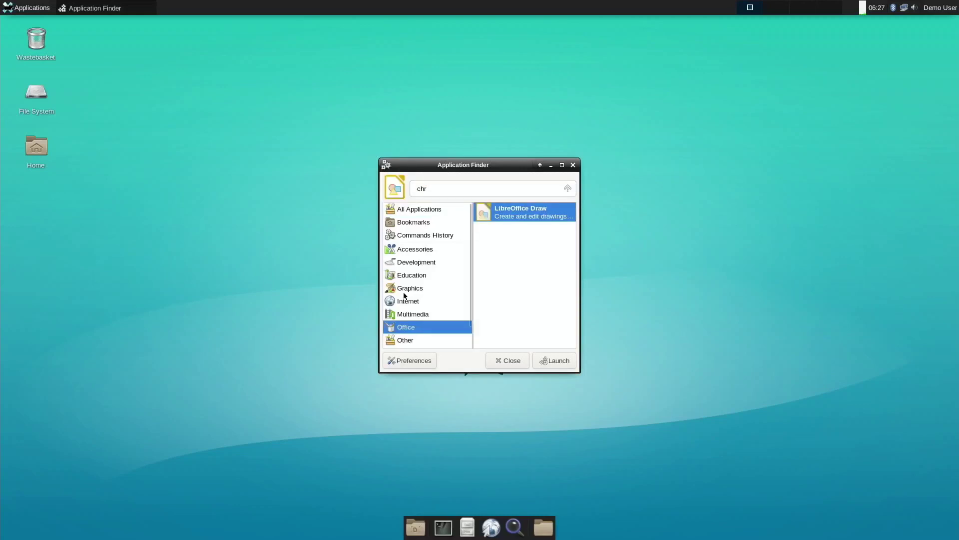
pyautogui.click(404, 302)
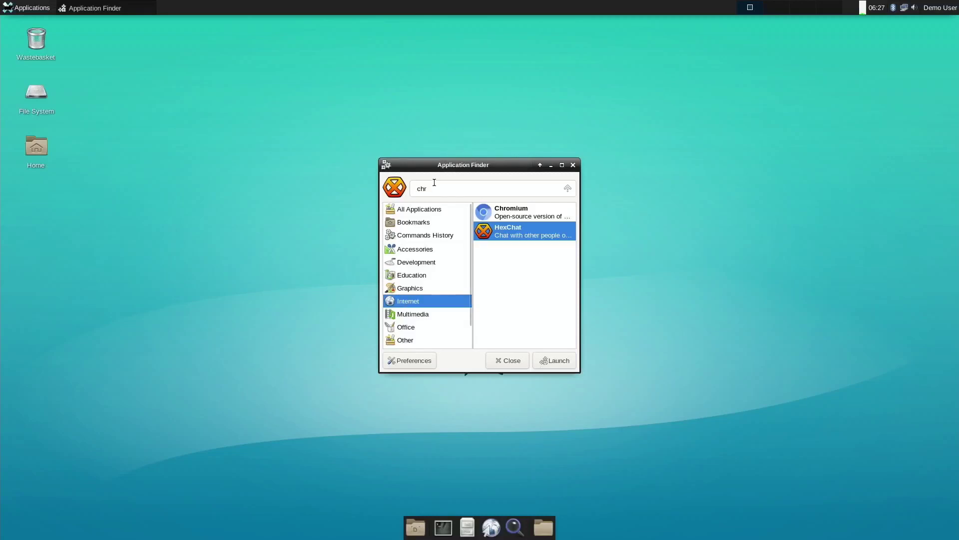
# Clear the Application Finder search and look through the Internet, Graphics, Commands History and Accessories categories
pyautogui.press('BackSpace')
pyautogui.press('BackSpace')
pyautogui.press('BackSpace')
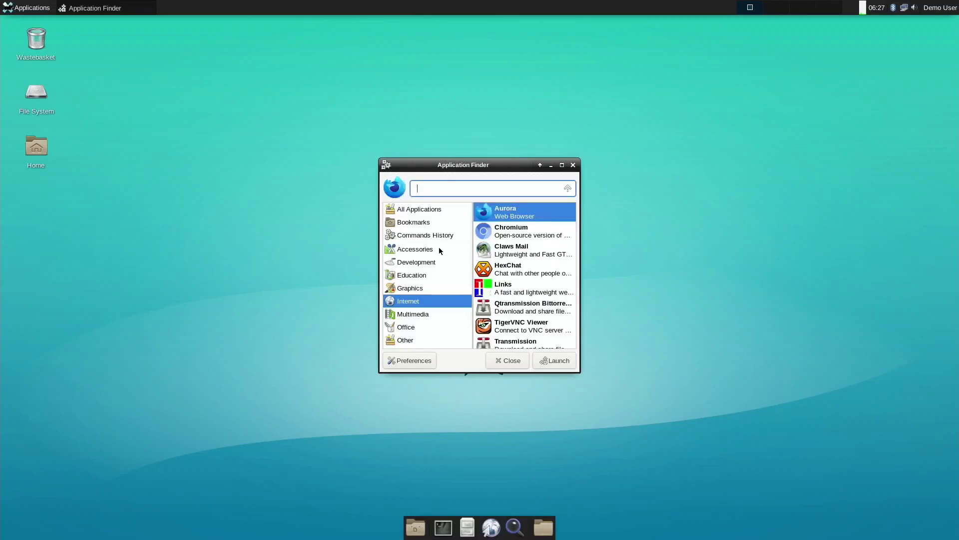
pyautogui.click(416, 292)
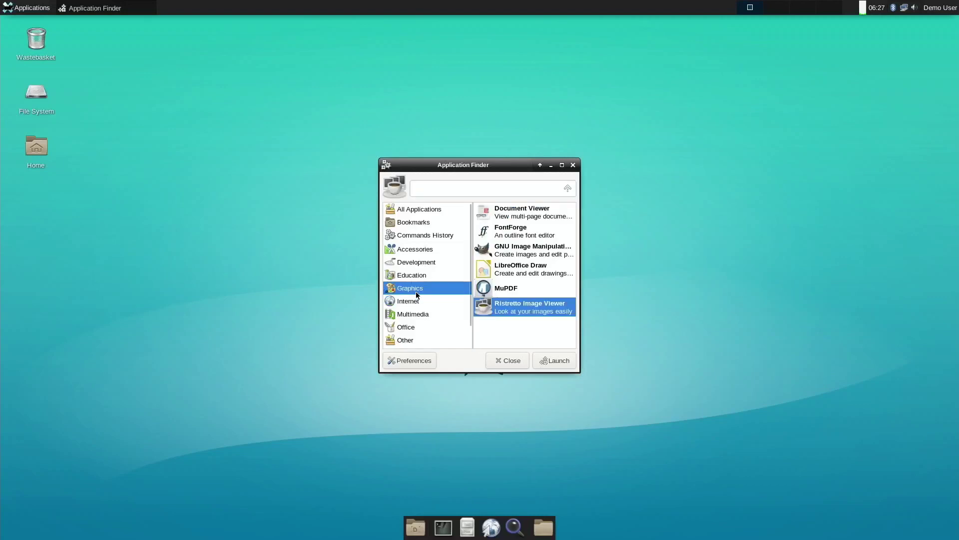
pyautogui.click(418, 236)
pyautogui.click(416, 248)
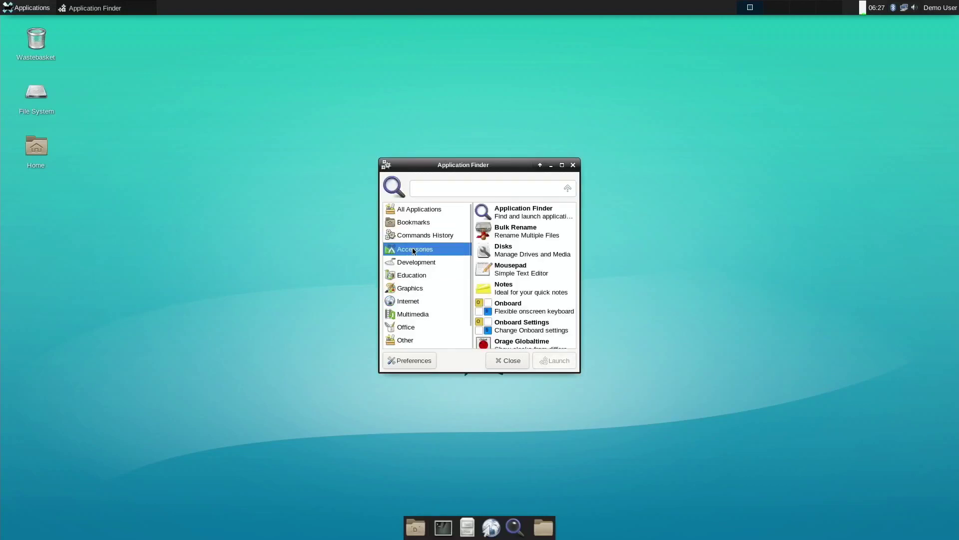
# Look through the complete list of all applications in the Application Finder and close it
pyautogui.click(415, 210)
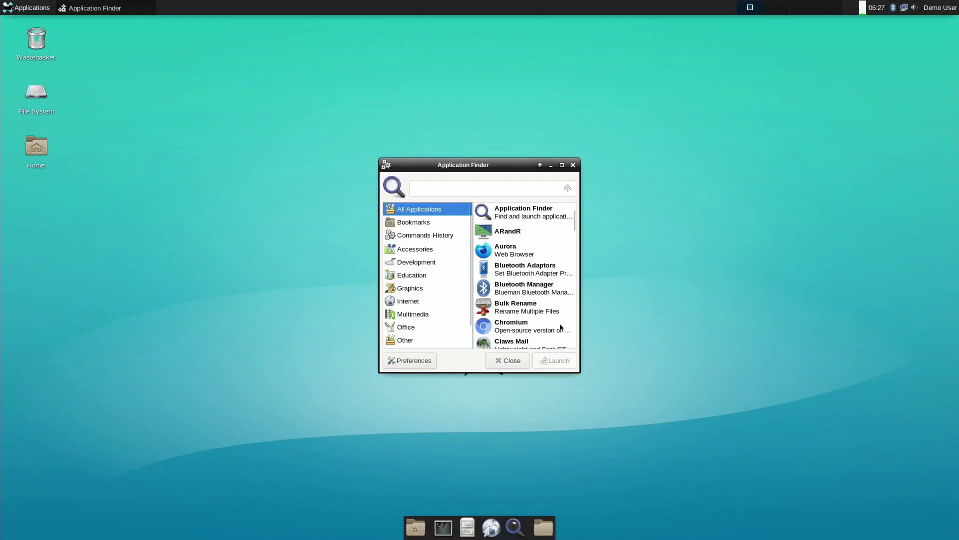
pyautogui.scroll(-10, 560, 323)
pyautogui.scroll(5, 559, 323)
pyautogui.scroll(8, 561, 327)
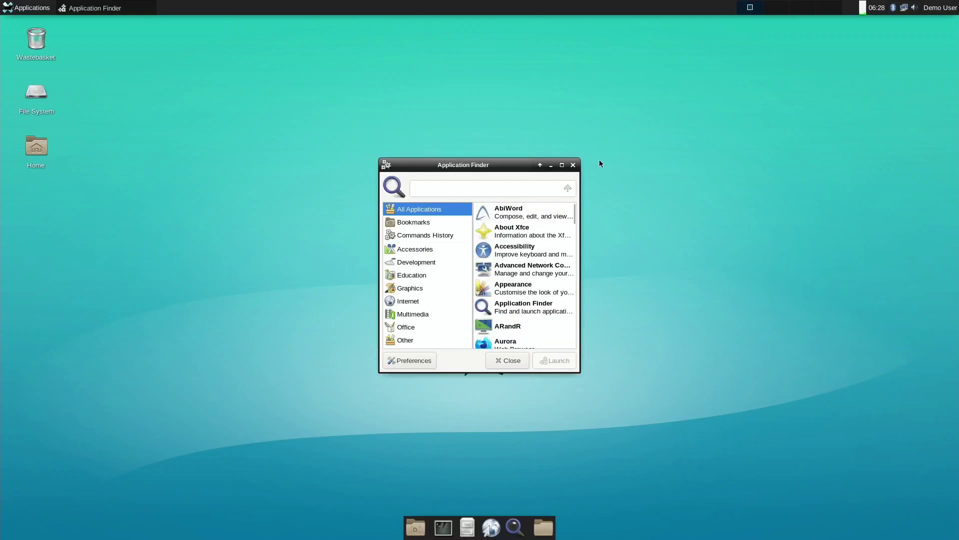
pyautogui.click(574, 166)
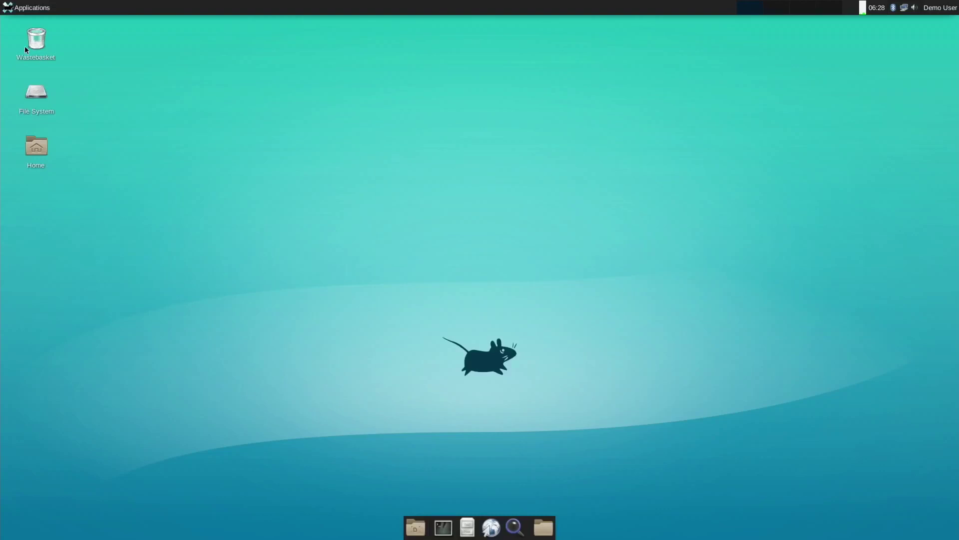
pyautogui.click(8, 12)
pyautogui.moveTo(30, 79)
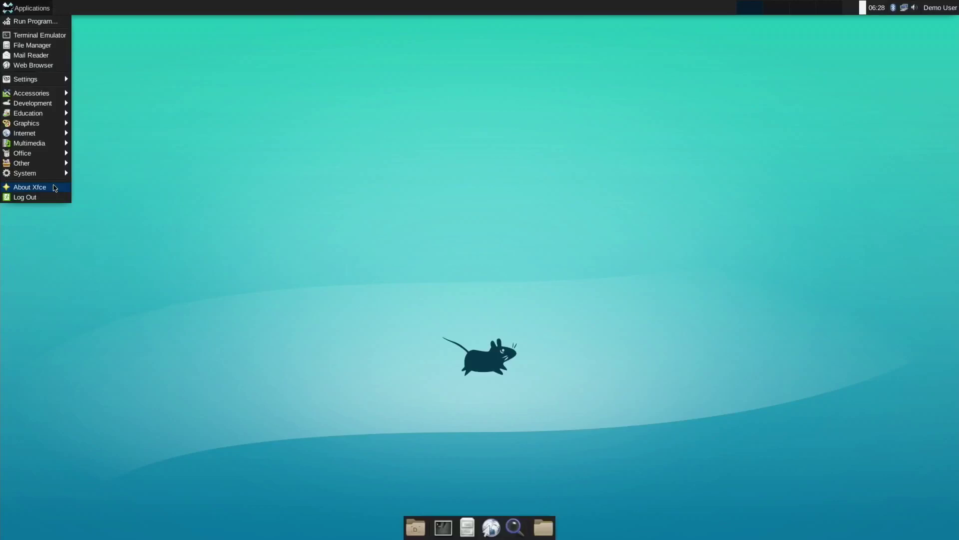
pyautogui.click(135, 107)
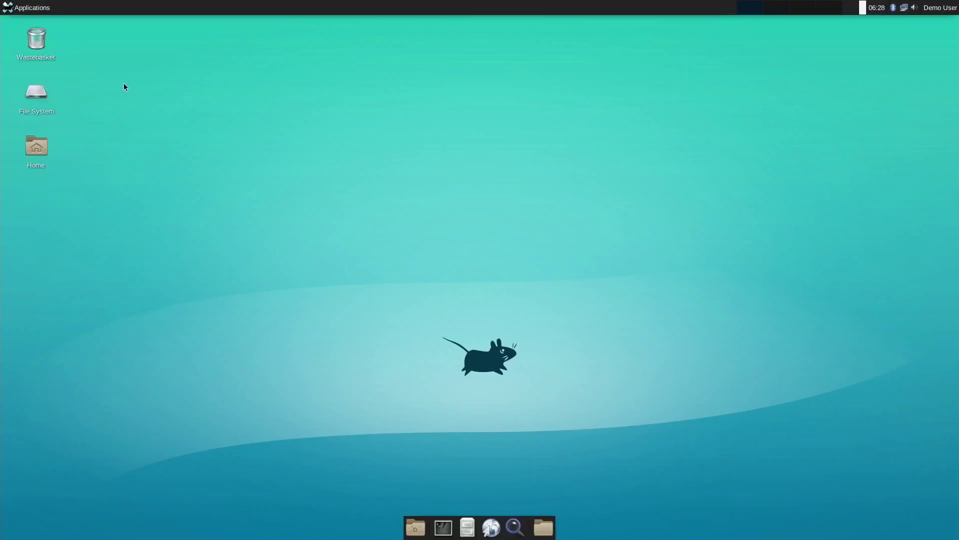
# Launch the Firefox web browser from the desktop
pyautogui.click(492, 528)
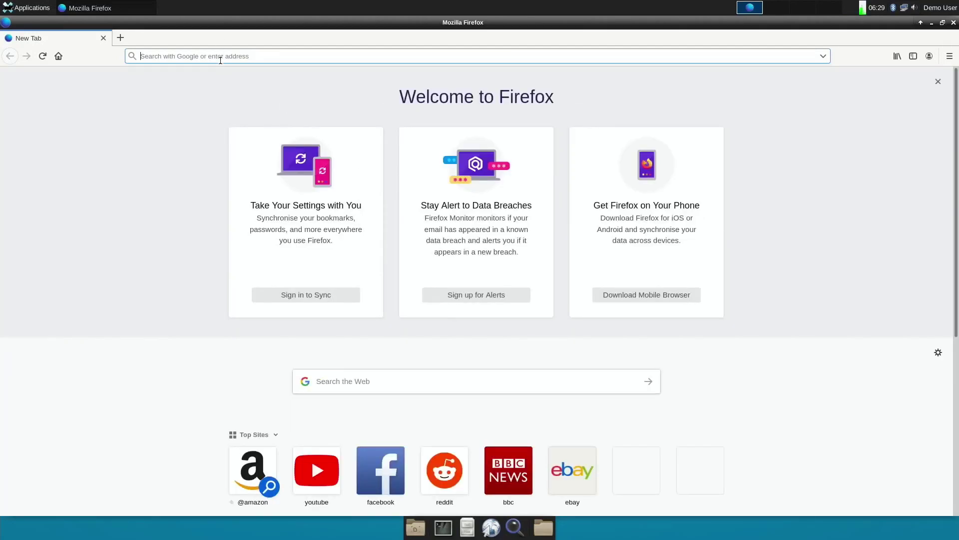
# Search the web for "hotukdeals" and open the hotukdeals home page from the results
pyautogui.write('hotukdeal')
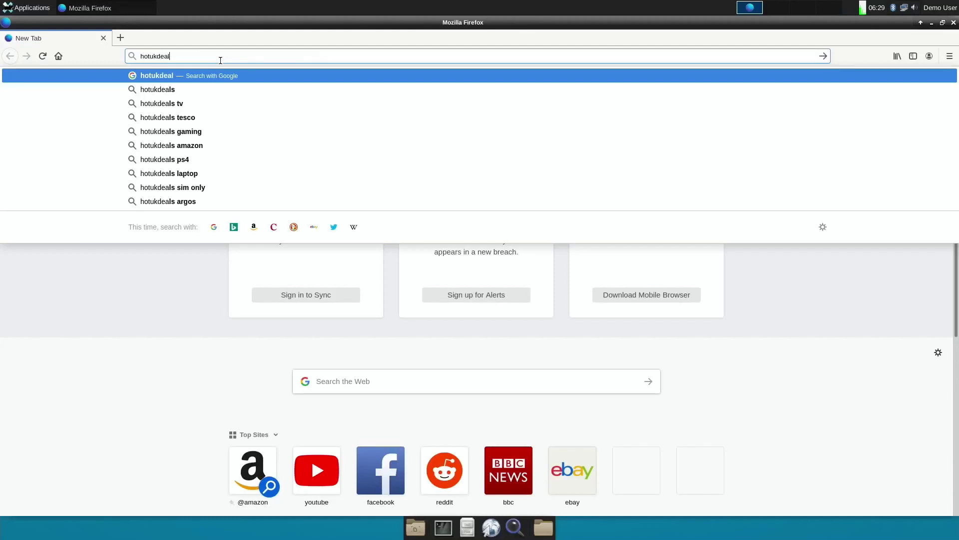
pyautogui.write('s')
pyautogui.press('Return')
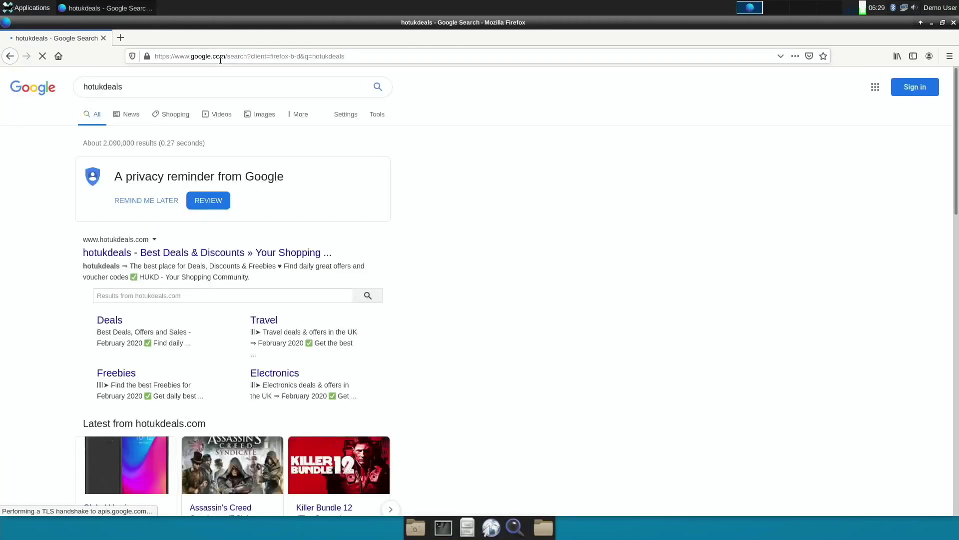
pyautogui.click(185, 254)
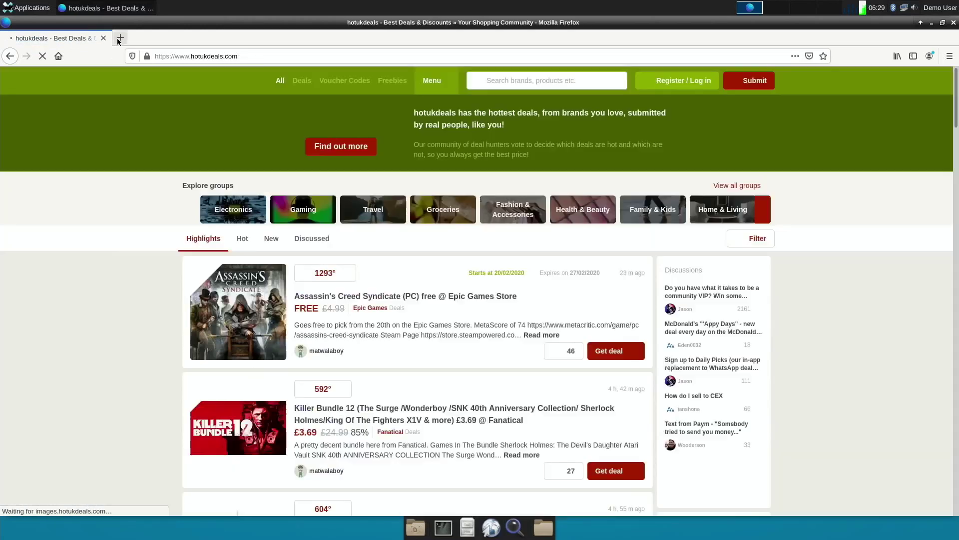
# Search the web for "bbc" in a new browser tab
pyautogui.click(119, 38)
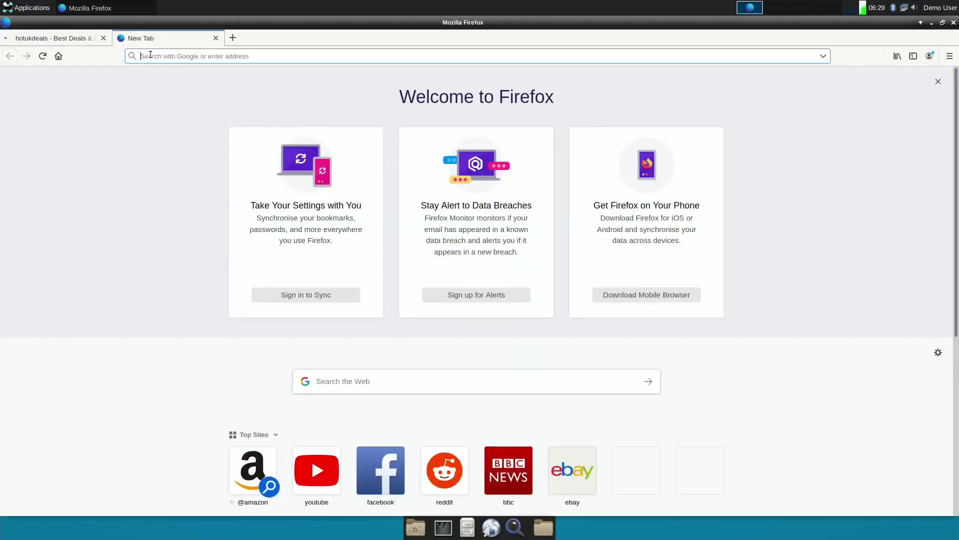
pyautogui.write('bbc')
pyautogui.press('Return')
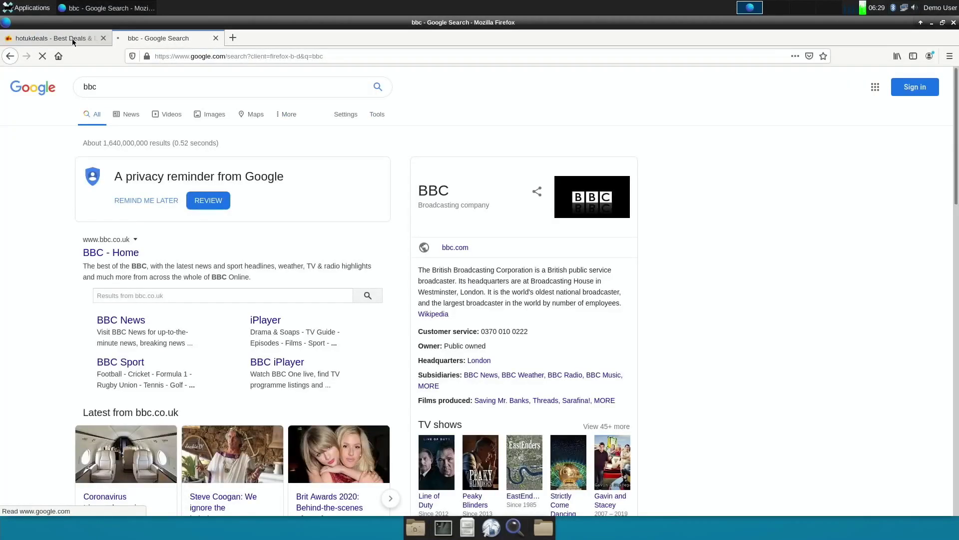
# Switch back to the hotukdeals page and look through its highlighted deals
pyautogui.click(72, 38)
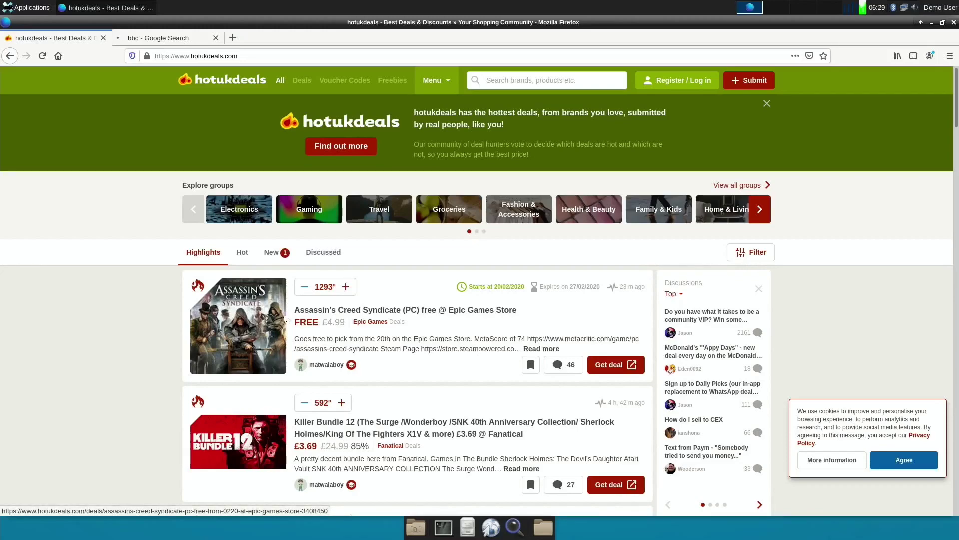
pyautogui.scroll(-10, 286, 320)
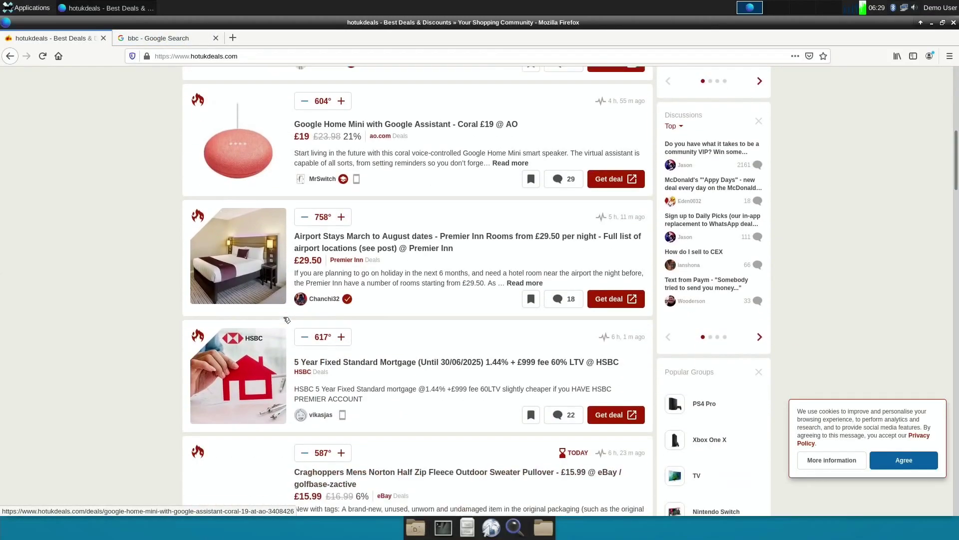
pyautogui.scroll(-15, 286, 320)
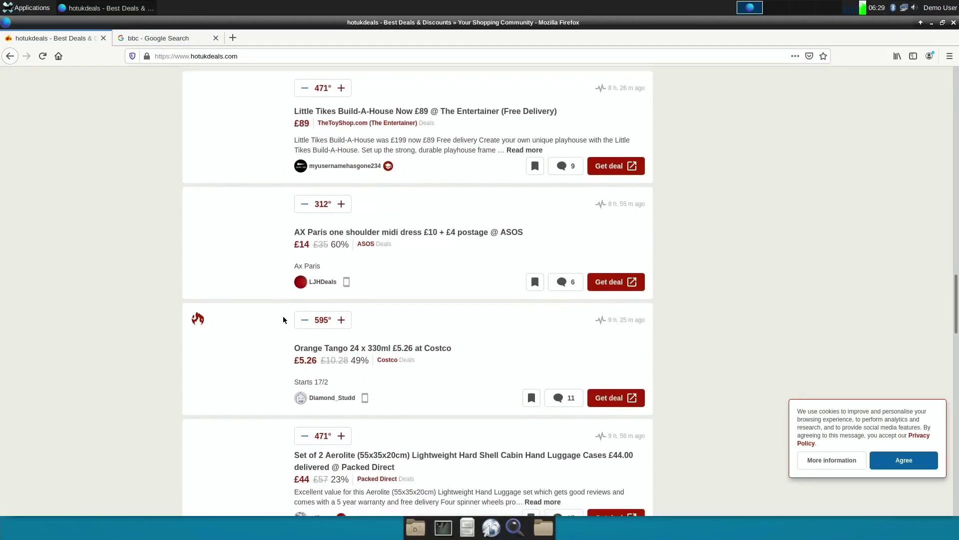
pyautogui.scroll(15, 283, 320)
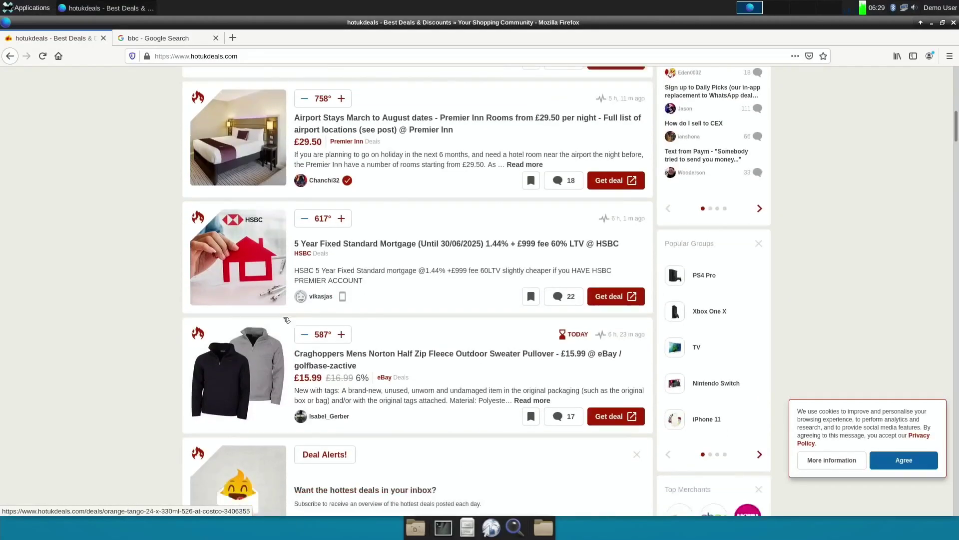
pyautogui.scroll(-5, 283, 320)
pyautogui.scroll(10, 283, 320)
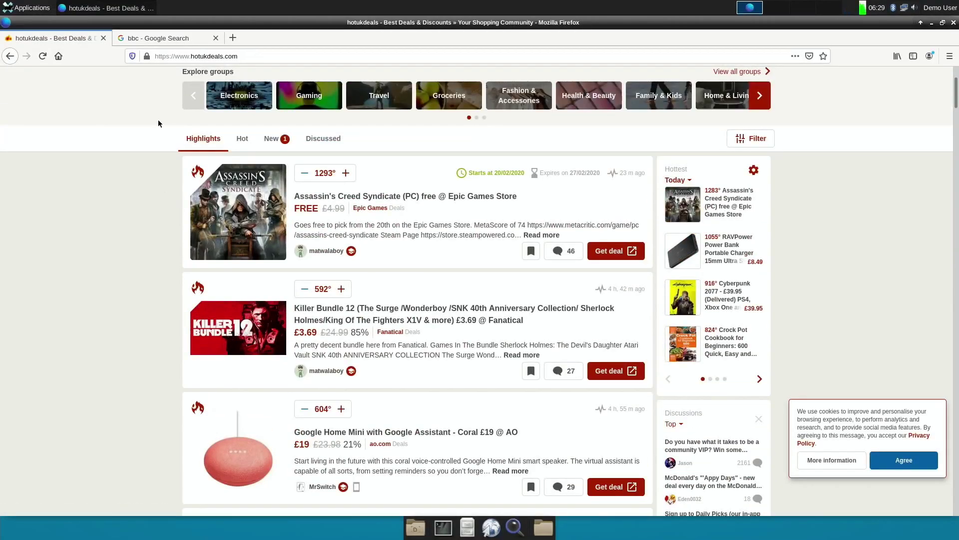
# Look through the "bbc" search results and open the BBC - Home page
pyautogui.click(160, 40)
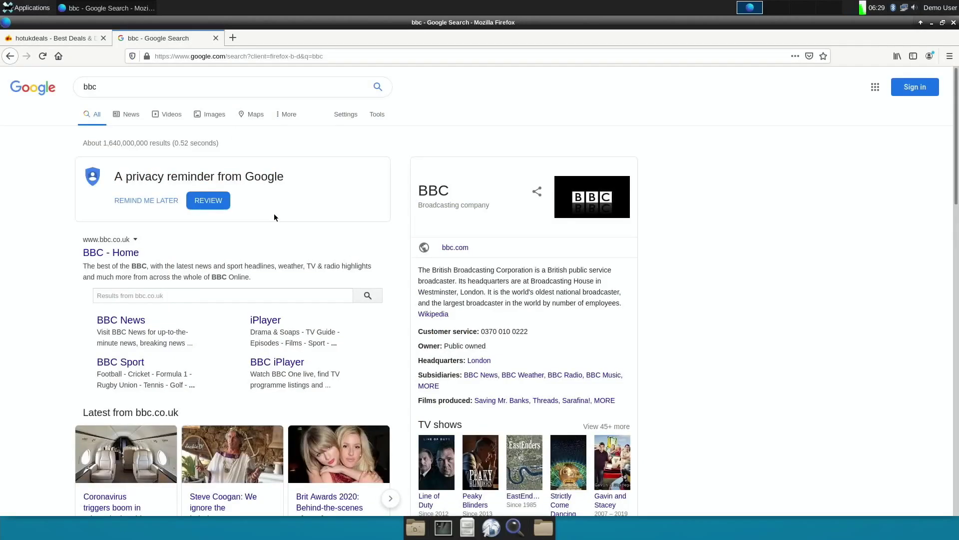
pyautogui.scroll(-3, 308, 223)
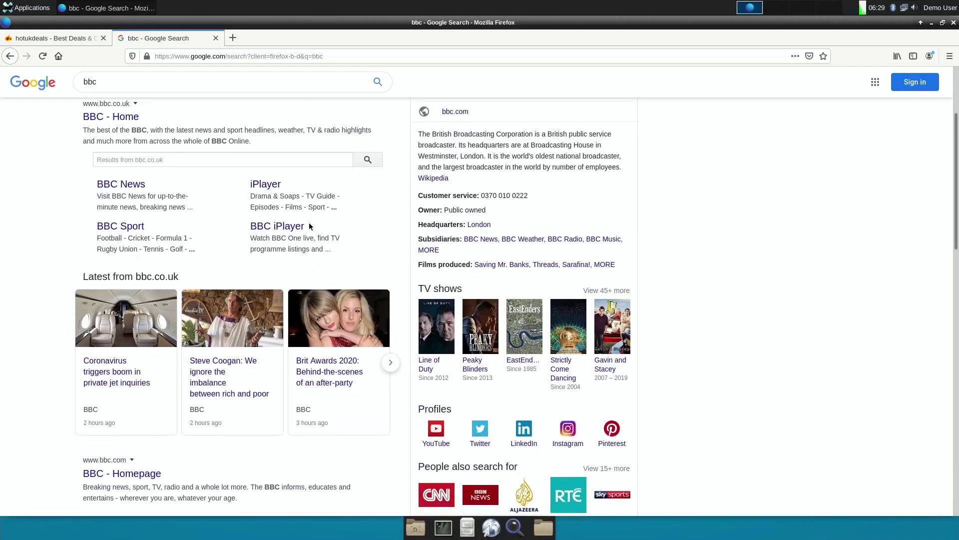
pyautogui.scroll(-12, 309, 223)
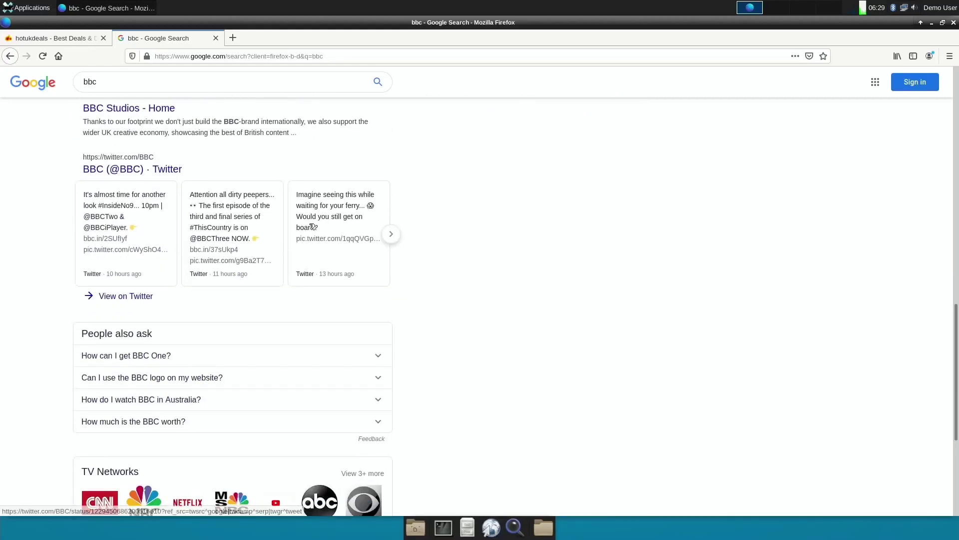
pyautogui.scroll(-5, 309, 223)
pyautogui.scroll(20, 290, 226)
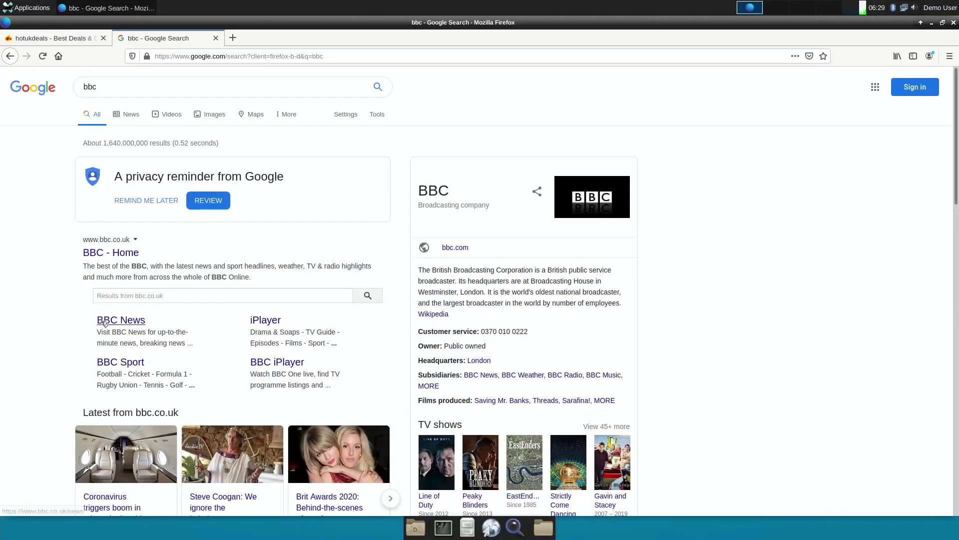
pyautogui.click(101, 254)
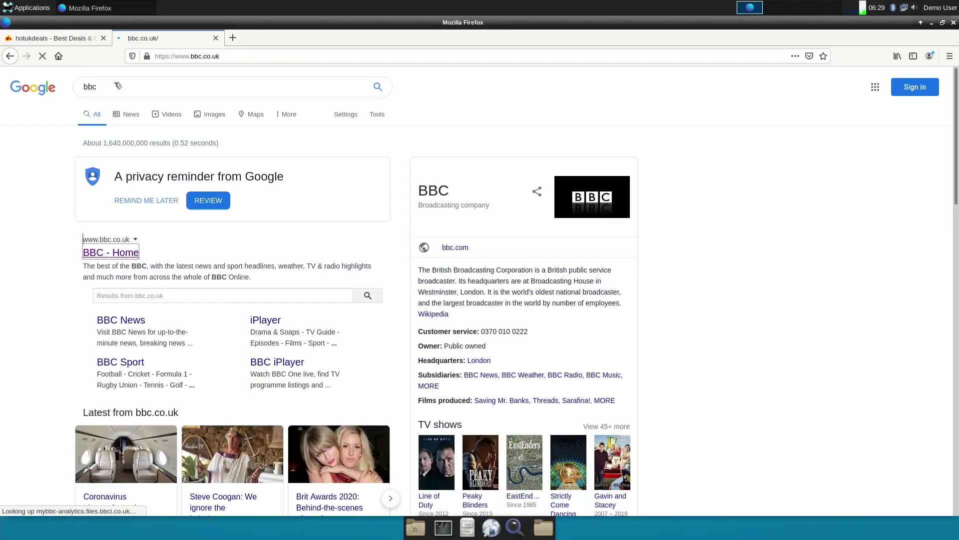
# Return to the hotukdeals page and browse further down its deals while the BBC page loads
pyautogui.click(64, 38)
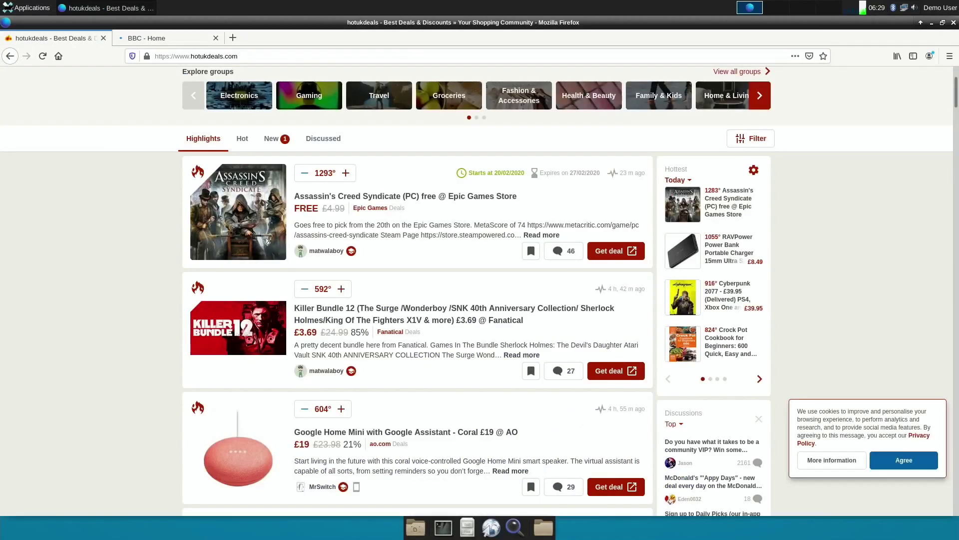
pyautogui.scroll(-10, 285, 260)
pyautogui.scroll(-15, 285, 256)
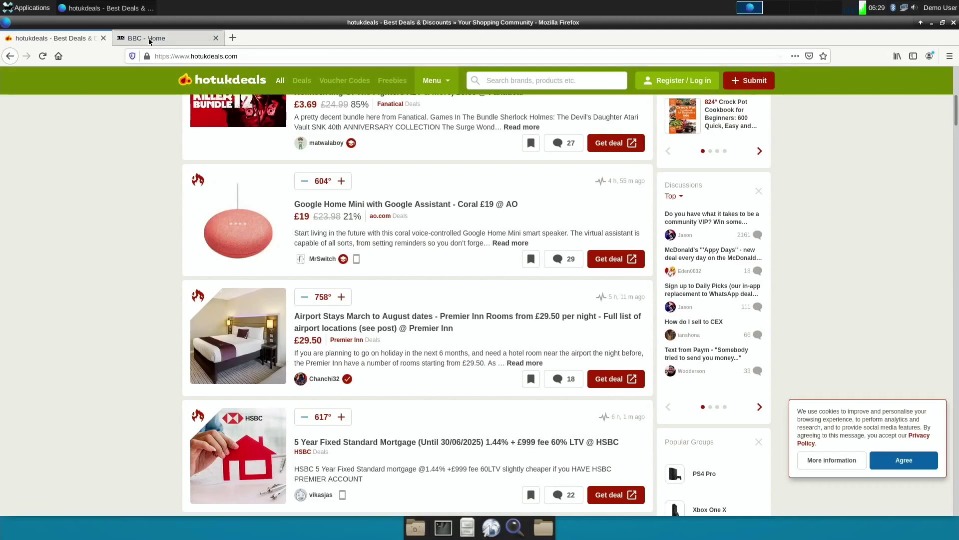
# Look through the BBC home page from top to bottom and close its tab
pyautogui.click(151, 39)
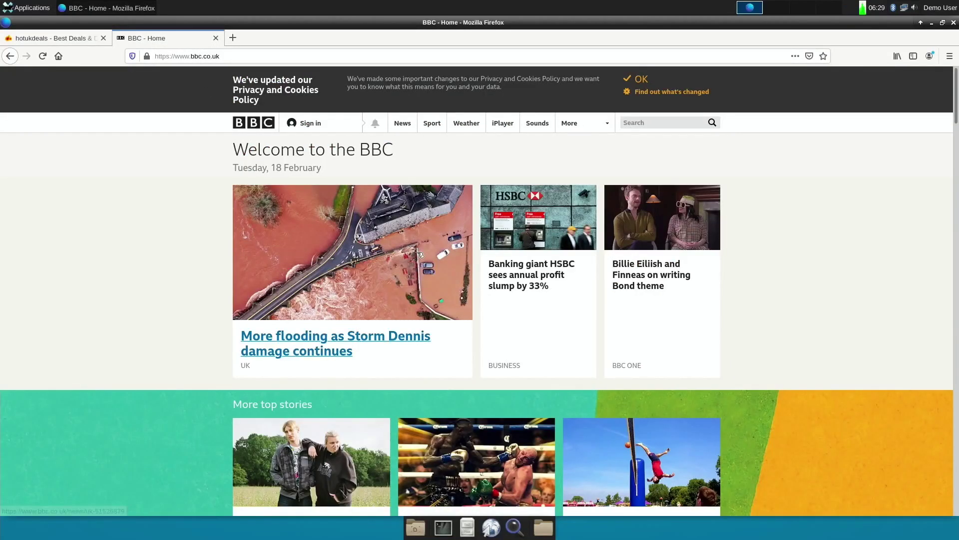
pyautogui.scroll(-15, 421, 255)
pyautogui.scroll(15, 421, 255)
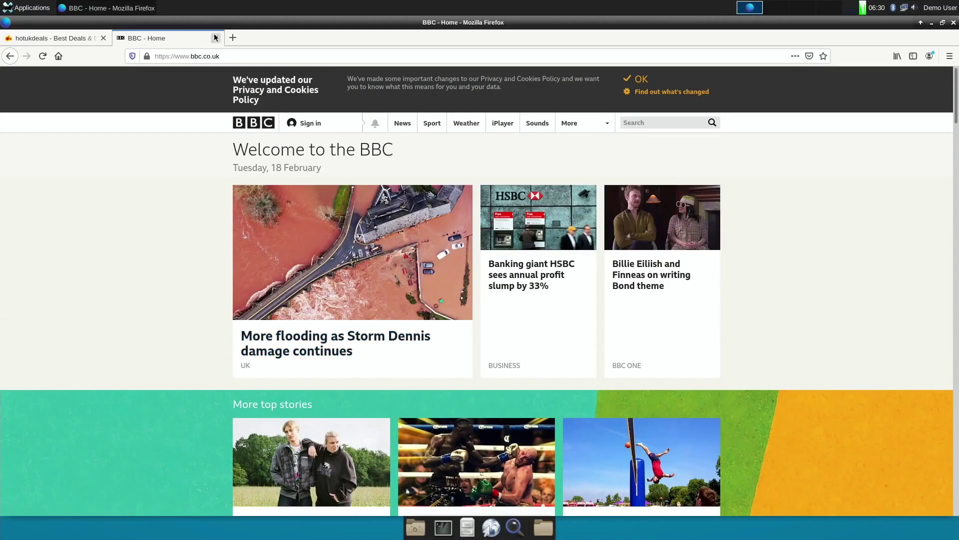
pyautogui.click(217, 38)
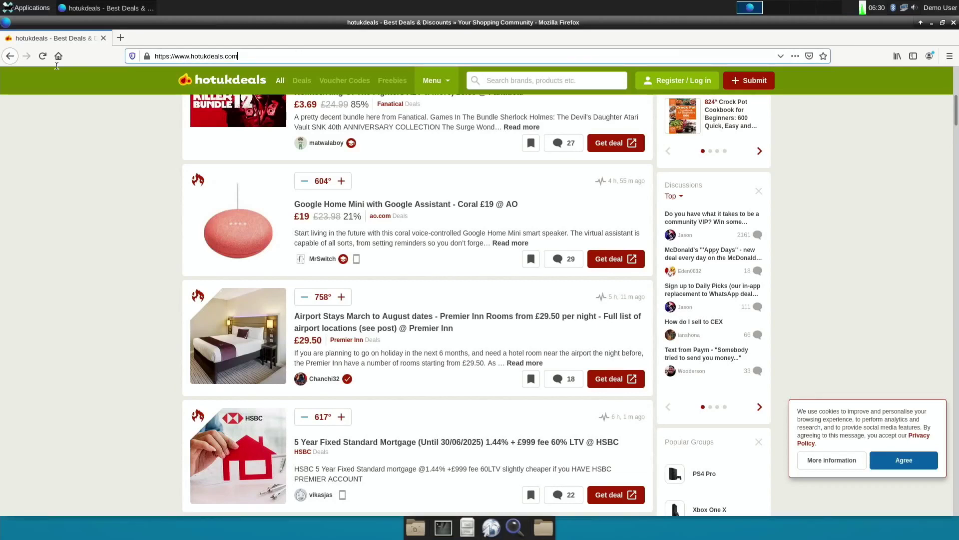
# Replace the hotukdeals address with a web search for "youtube" chosen from the suggestions
pyautogui.moveTo(245, 57); pyautogui.dragTo(149, 56)
pyautogui.write('youtube.com/')
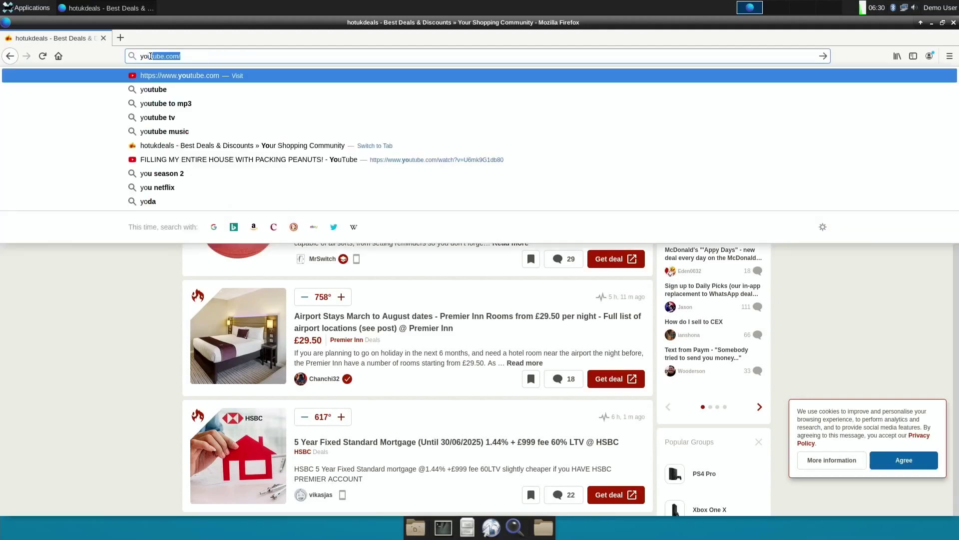
pyautogui.click(150, 89)
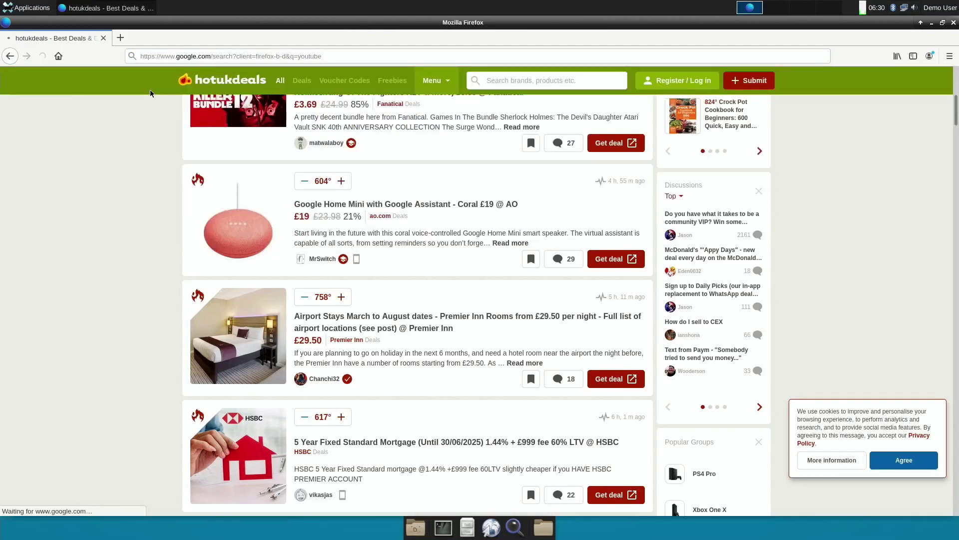